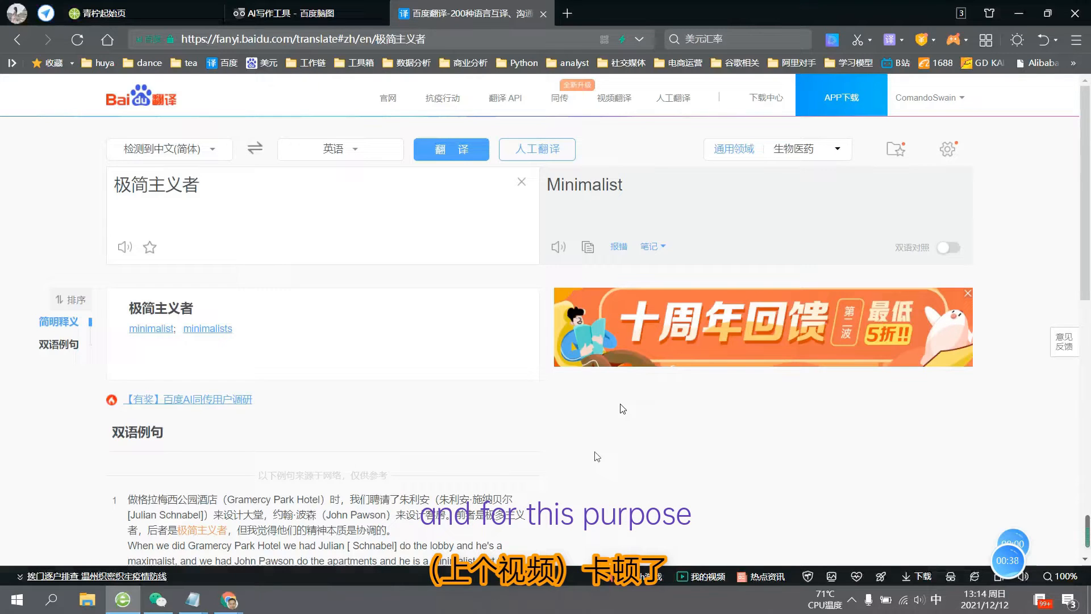
- Play the paused screen recording and skip forward twice through its keyword research and article review sections
{"action": "mouse_move", "coordinate": [304, 583]}
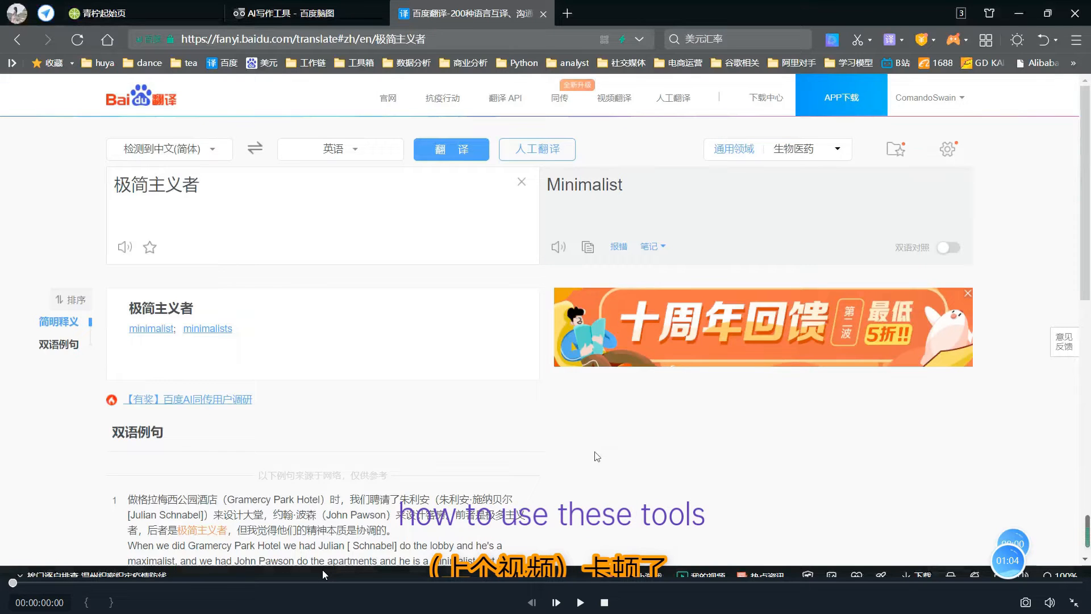
{"action": "key", "text": "space"}
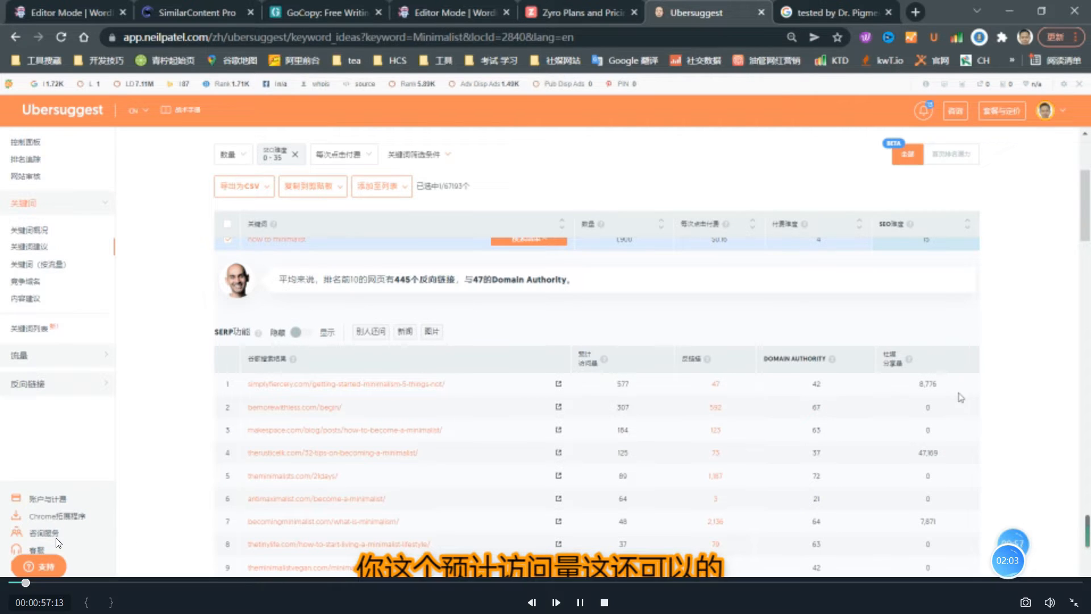
{"action": "left_click", "coordinate": [32, 582]}
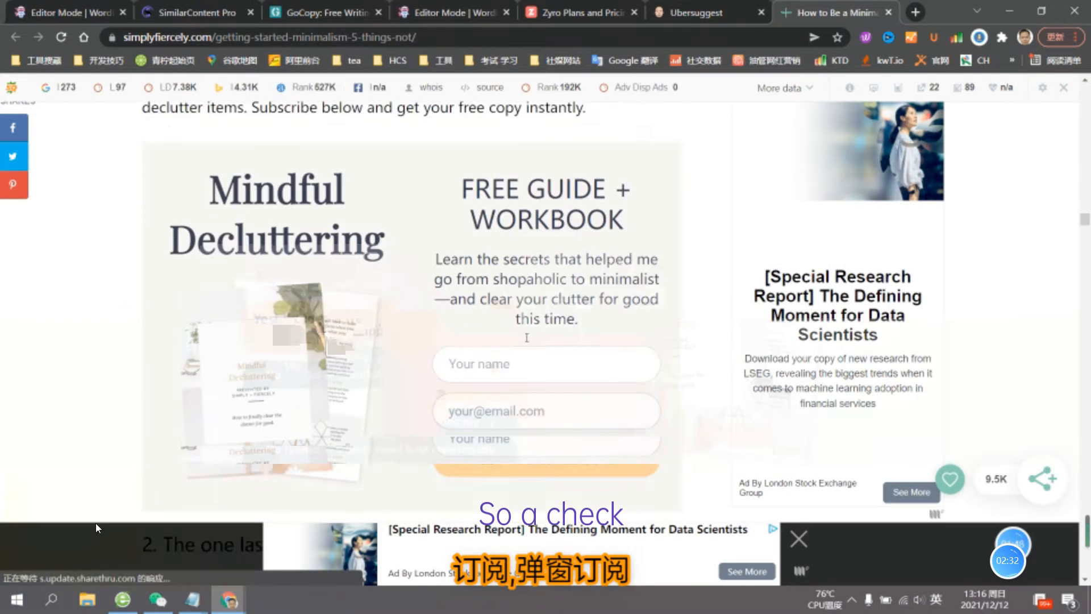
{"action": "mouse_move", "coordinate": [62, 563]}
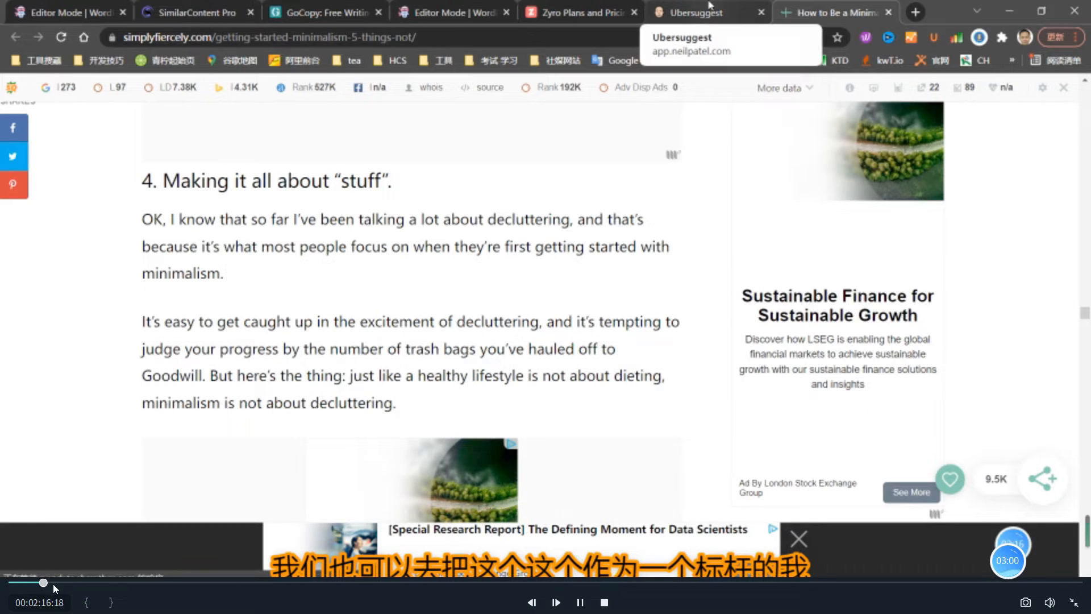
{"action": "left_click", "coordinate": [53, 583]}
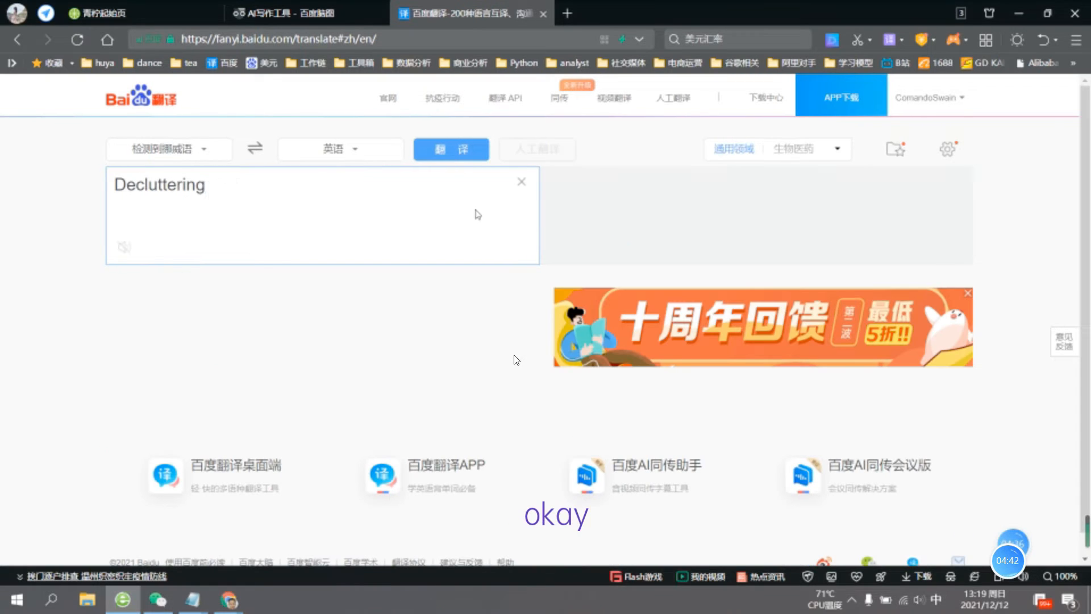
{"action": "mouse_move", "coordinate": [298, 580]}
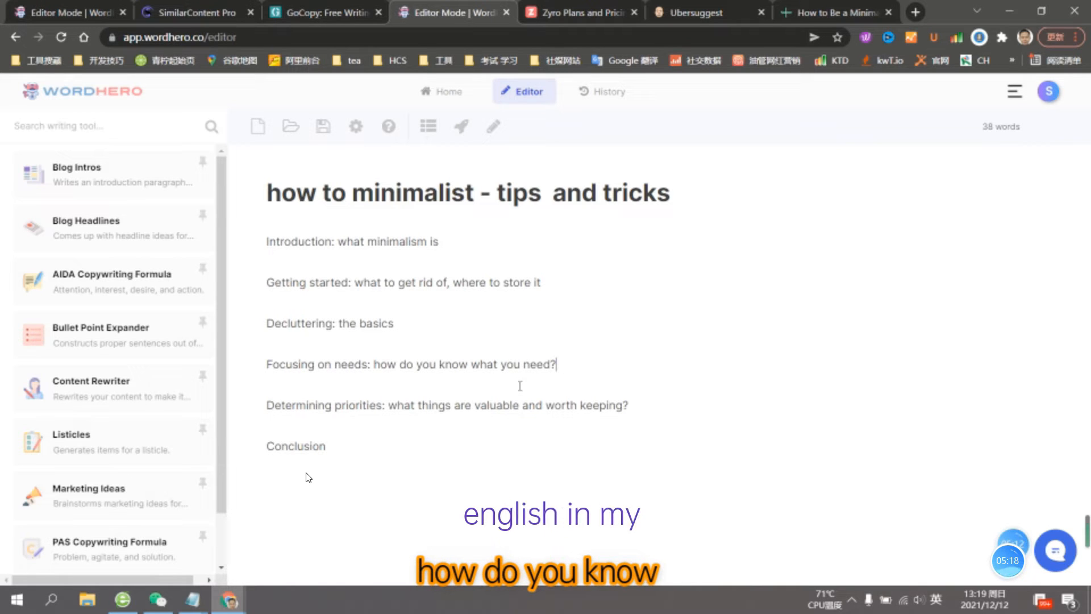
{"action": "left_click", "coordinate": [653, 412]}
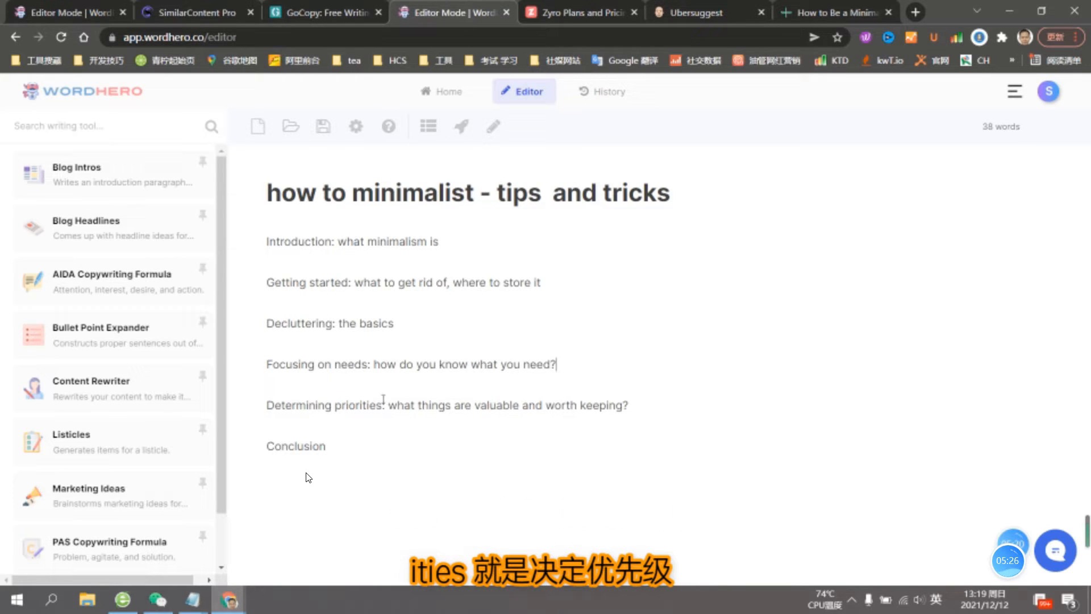
{"action": "left_click", "coordinate": [416, 404]}
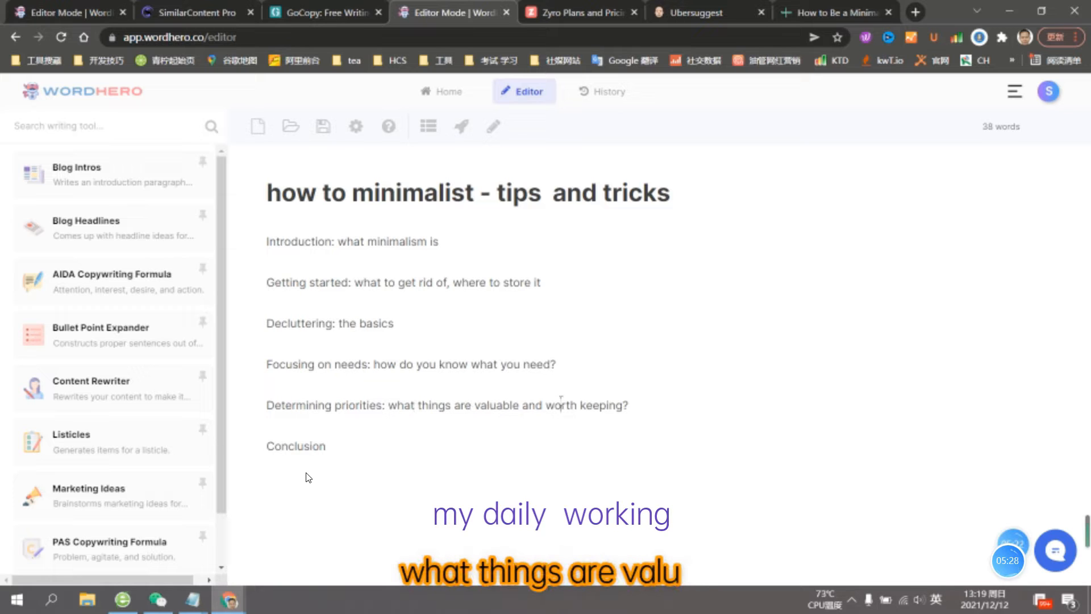
{"action": "left_click", "coordinate": [599, 405]}
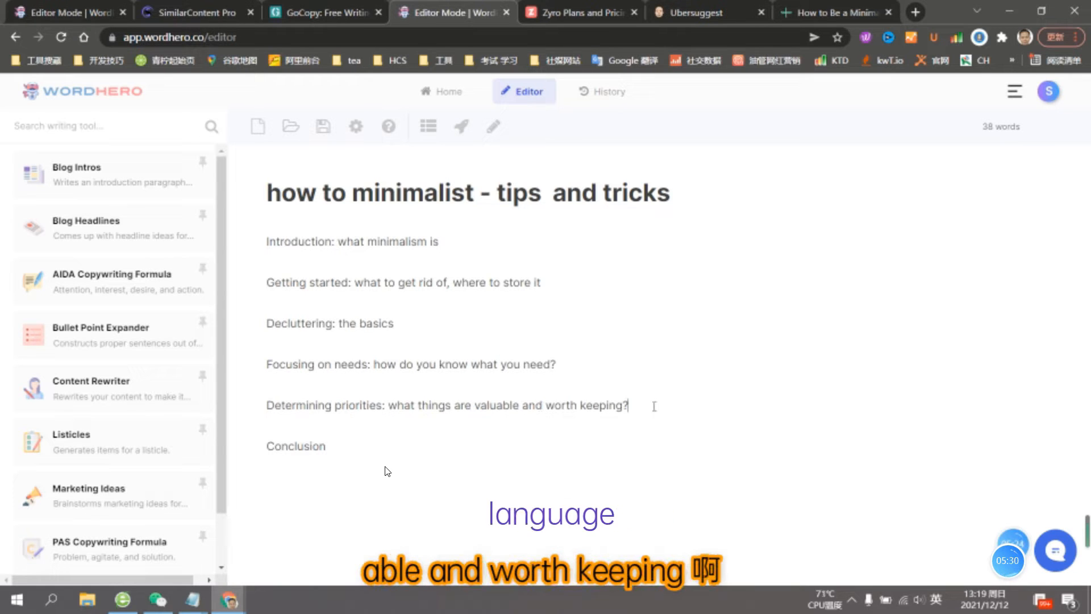
{"action": "left_click", "coordinate": [415, 444]}
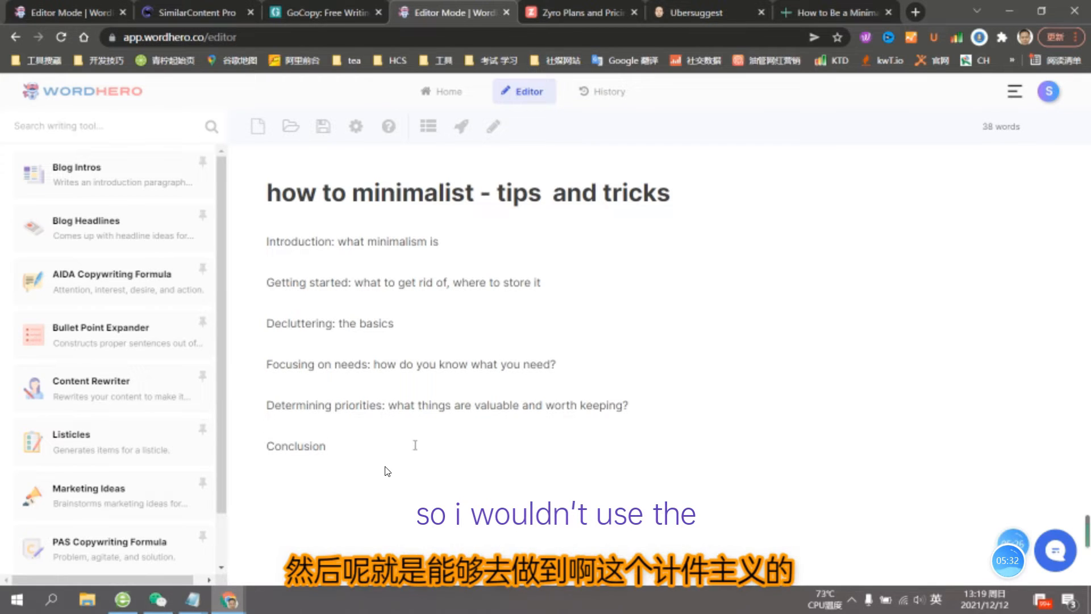
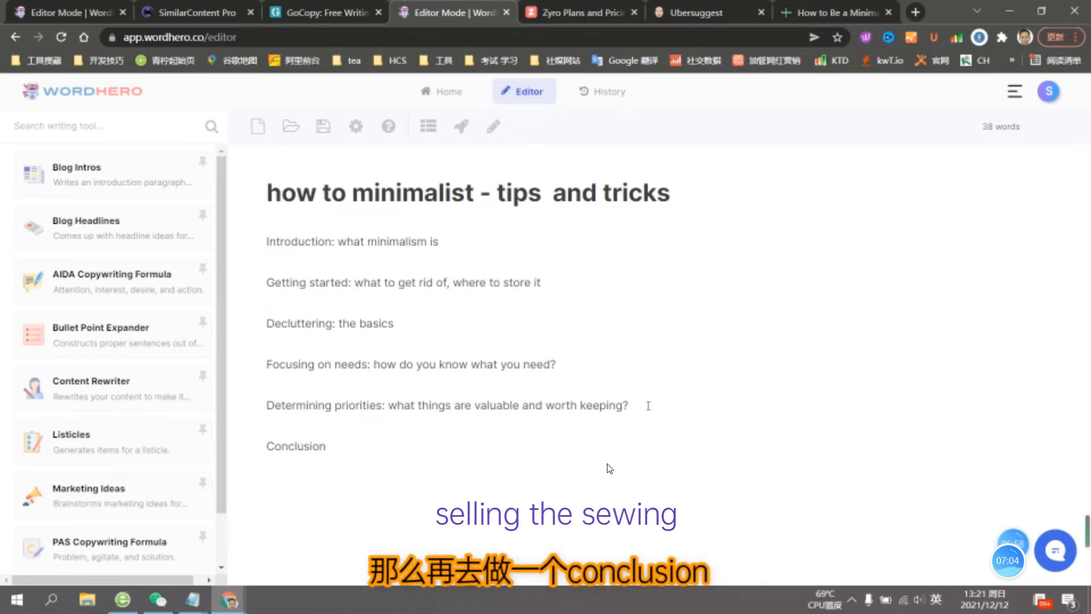
- Watch the recording cover the finished minimalism outline, and skip ahead past the translation of the first generated introduction
{"action": "left_click", "coordinate": [564, 420]}
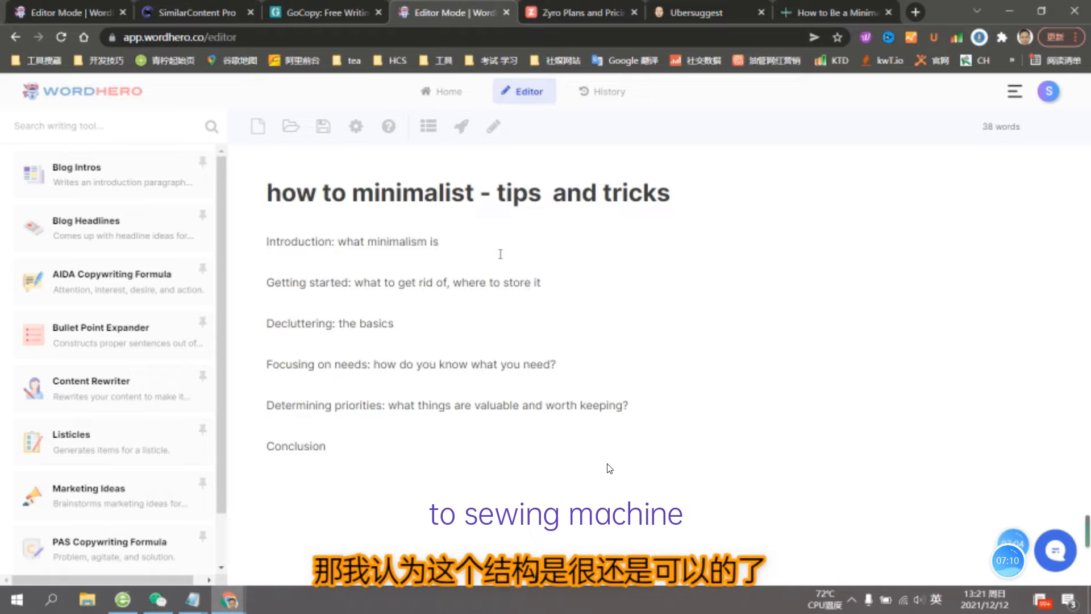
{"action": "left_click", "coordinate": [500, 247]}
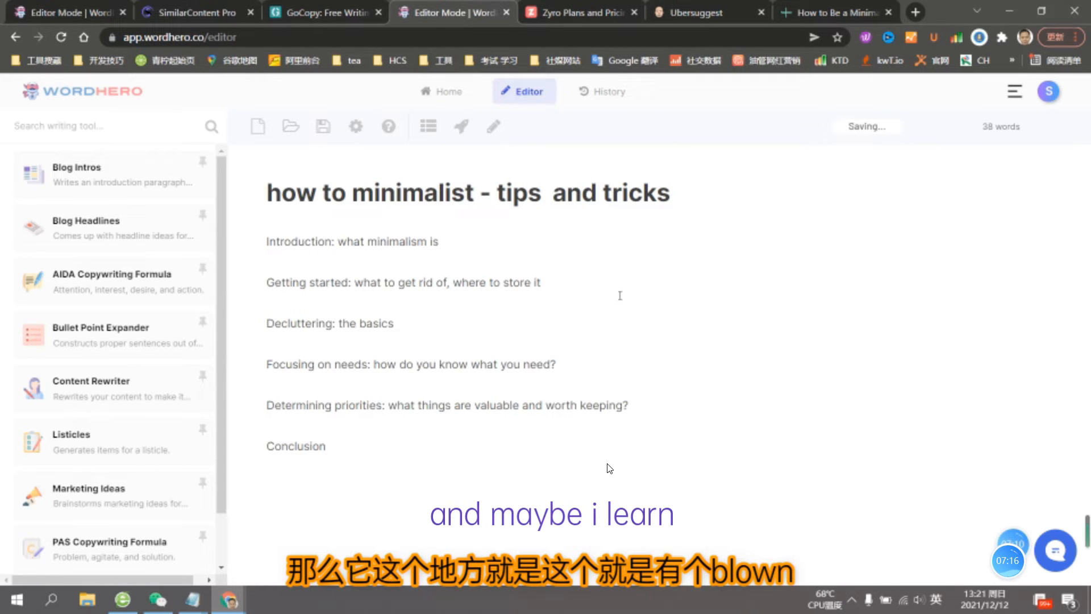
{"action": "left_click", "coordinate": [458, 443]}
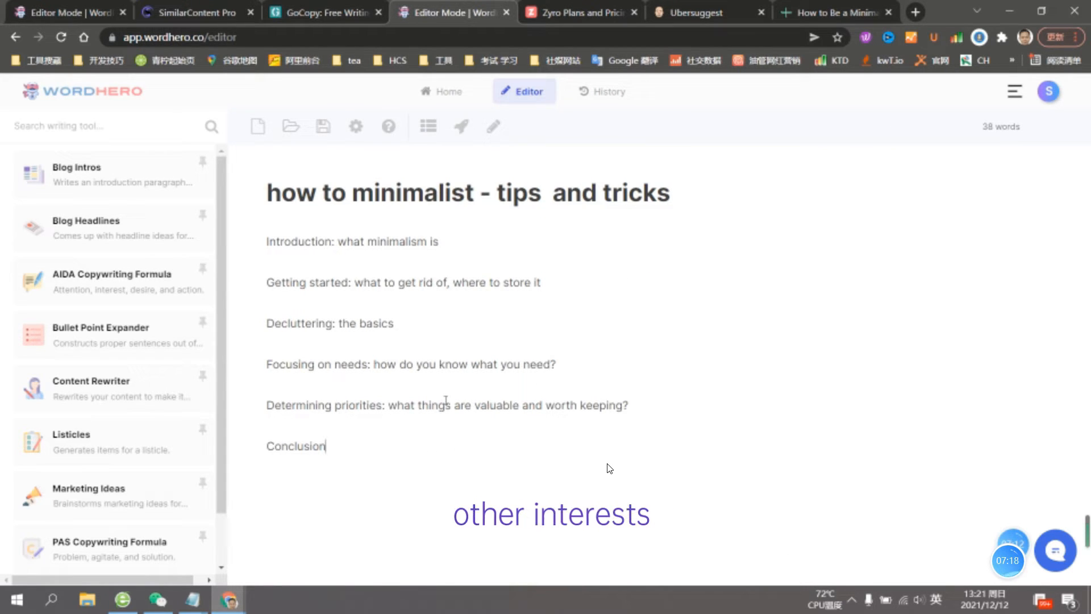
{"action": "left_click", "coordinate": [462, 128]}
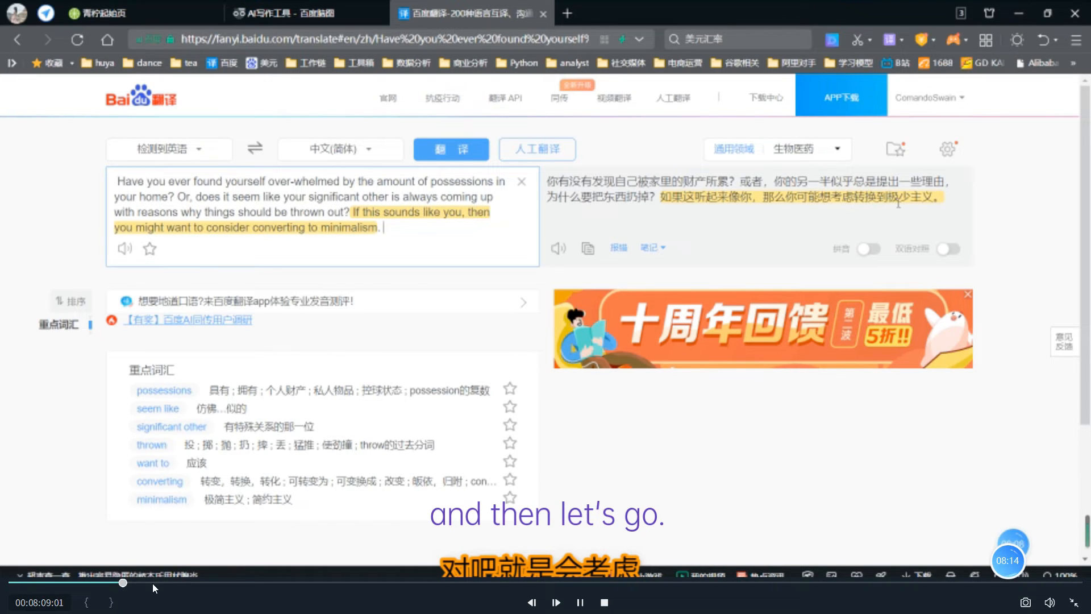
{"action": "left_click", "coordinate": [139, 583]}
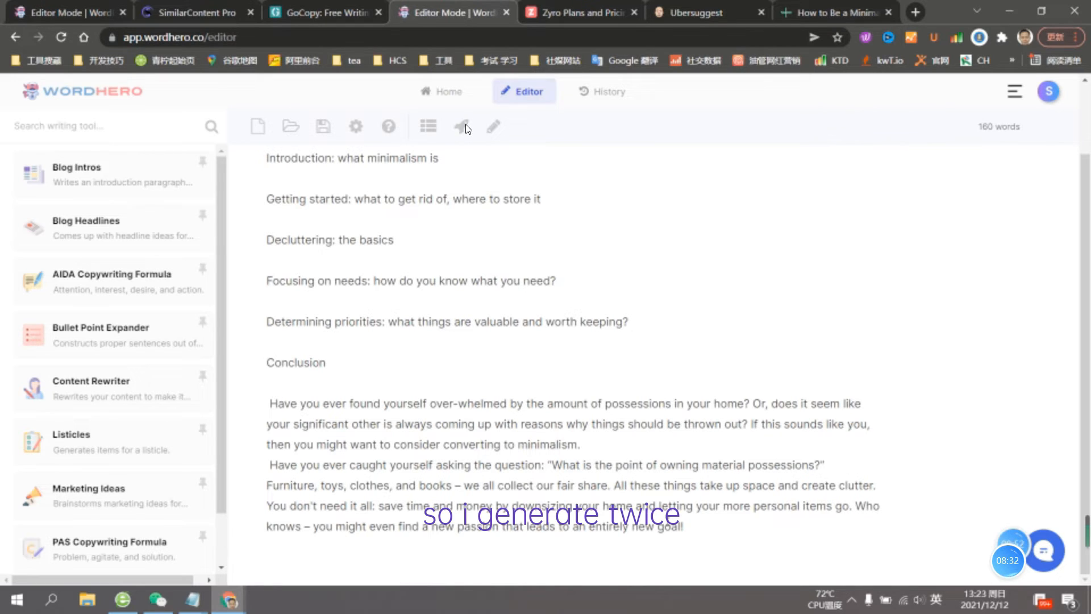
- Review the second generated introduction paragraph, highlighting the text about furniture, toys, clothes and material possessions
{"action": "left_click_drag", "start_coordinate": [273, 486], "coordinate": [375, 488]}
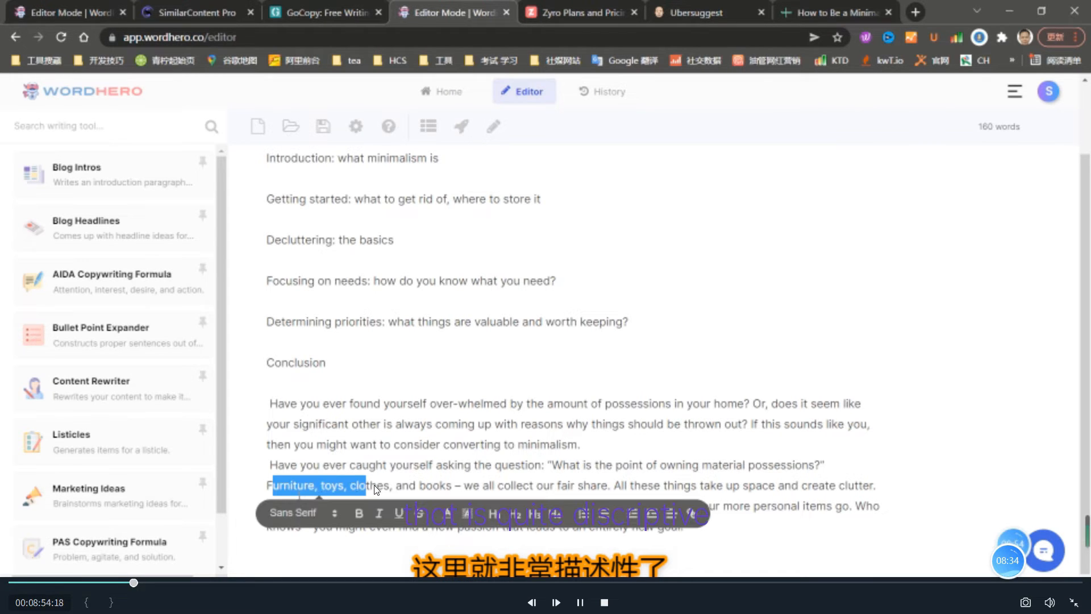
{"action": "left_click", "coordinate": [315, 487]}
{"action": "left_click_drag", "start_coordinate": [262, 456], "coordinate": [713, 524]}
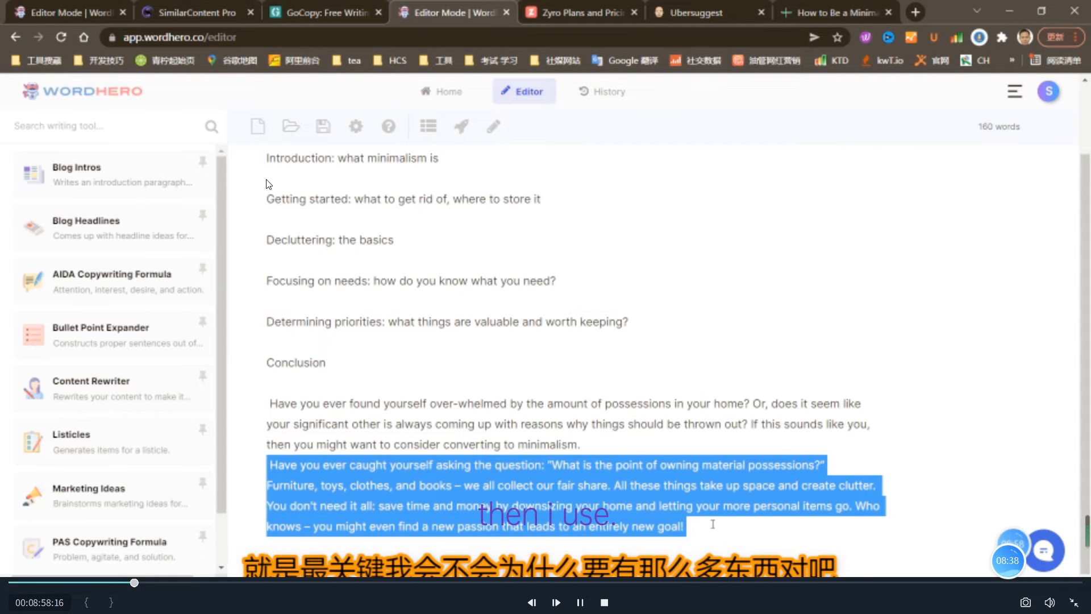
{"action": "left_click", "coordinate": [689, 527]}
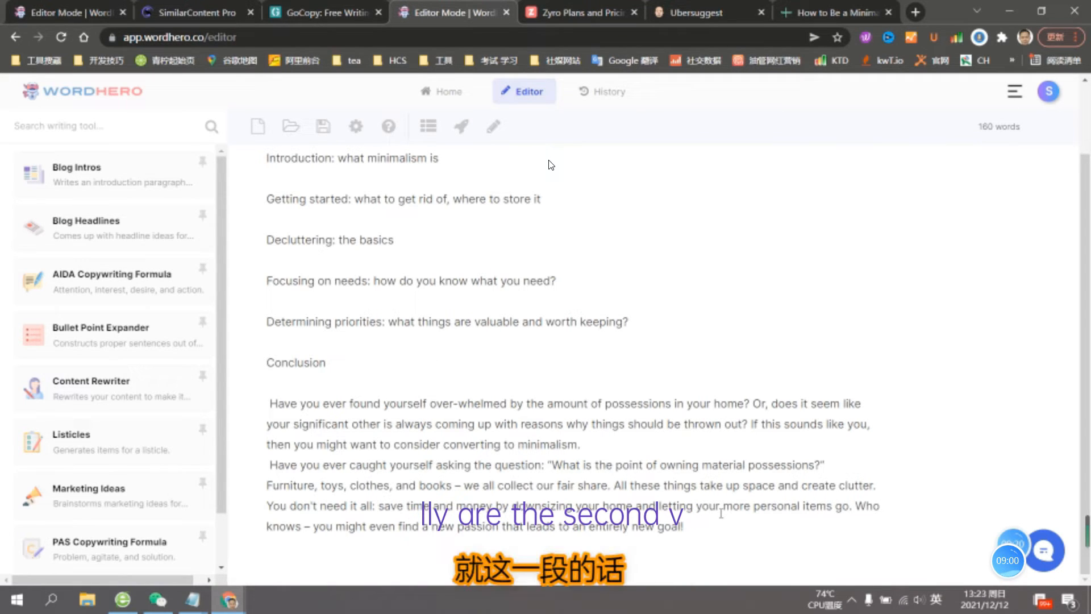
{"action": "left_click_drag", "start_coordinate": [686, 526], "coordinate": [265, 465]}
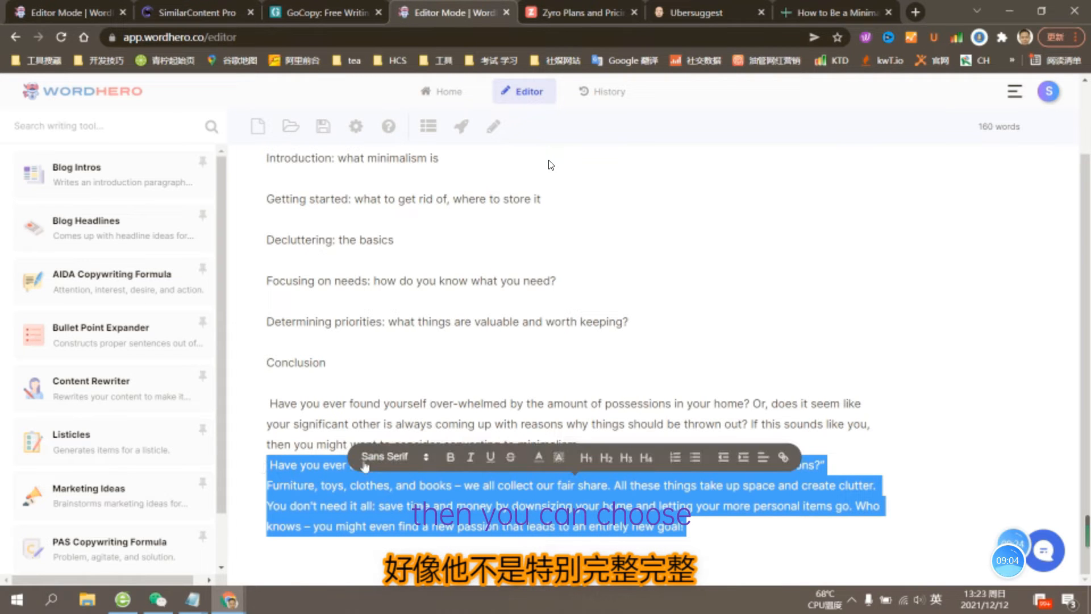
{"action": "left_click", "coordinate": [505, 395]}
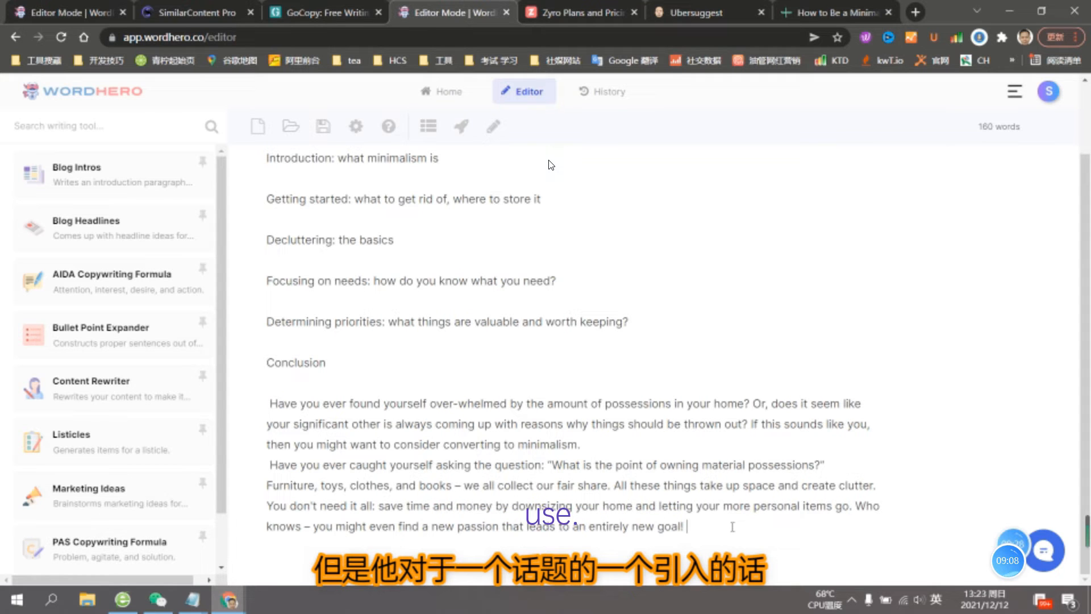
- Follow the switch to Baidu Translate for the second introduction, and skip forward through the "Introduction: what minimalism is" section
{"action": "left_click", "coordinate": [126, 594]}
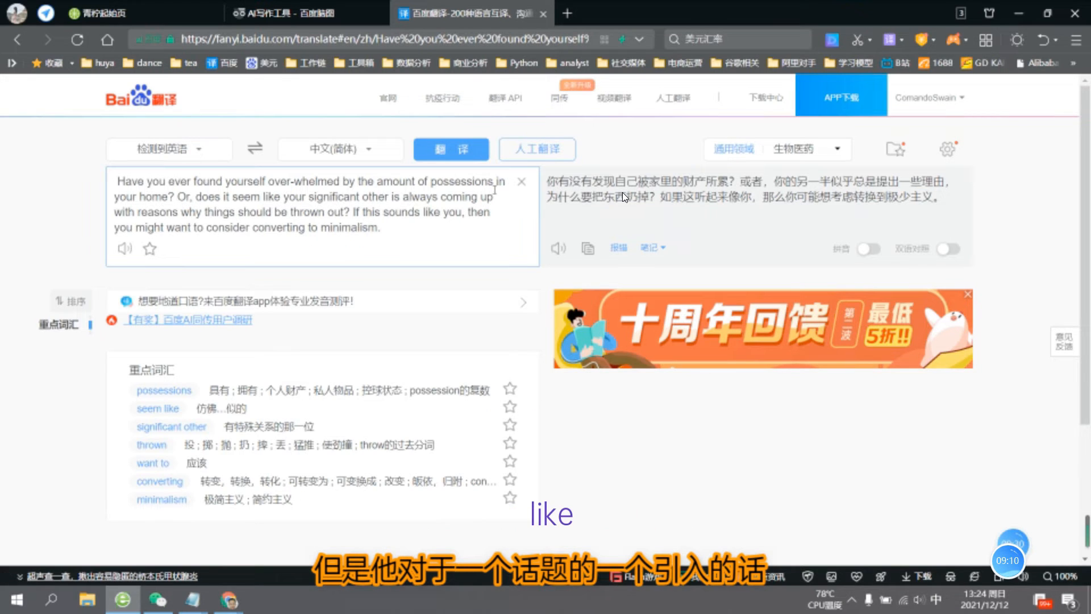
{"action": "left_click", "coordinate": [155, 582]}
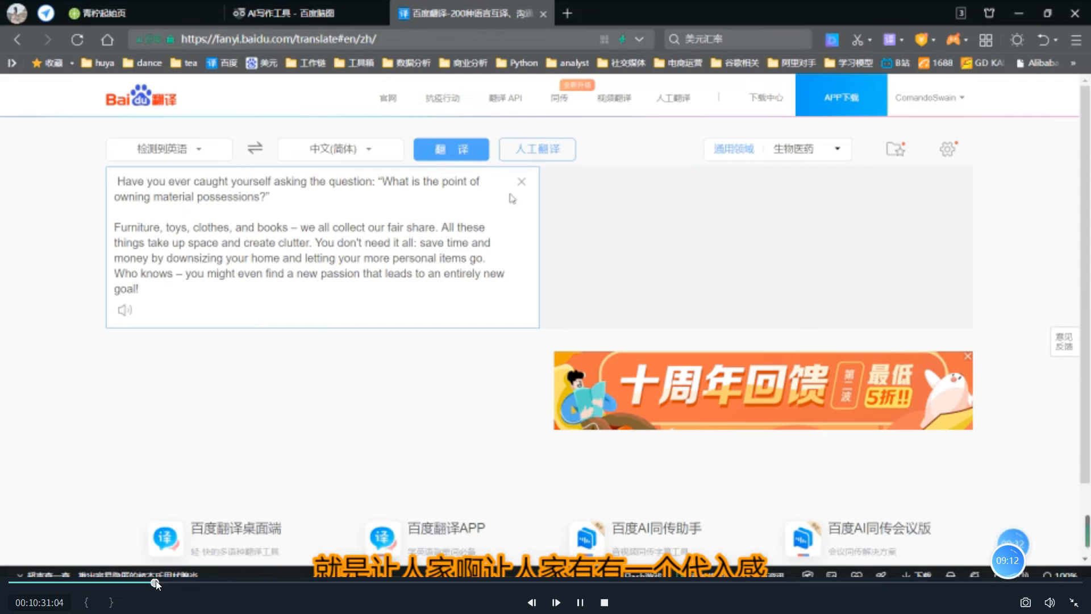
{"action": "left_click", "coordinate": [166, 582]}
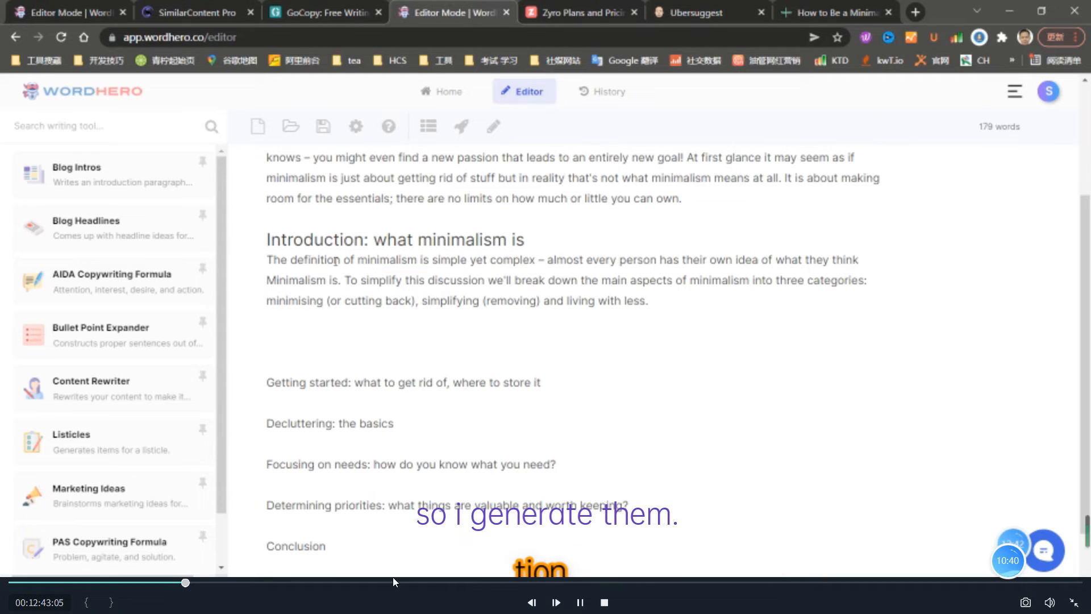
{"action": "left_click", "coordinate": [206, 583]}
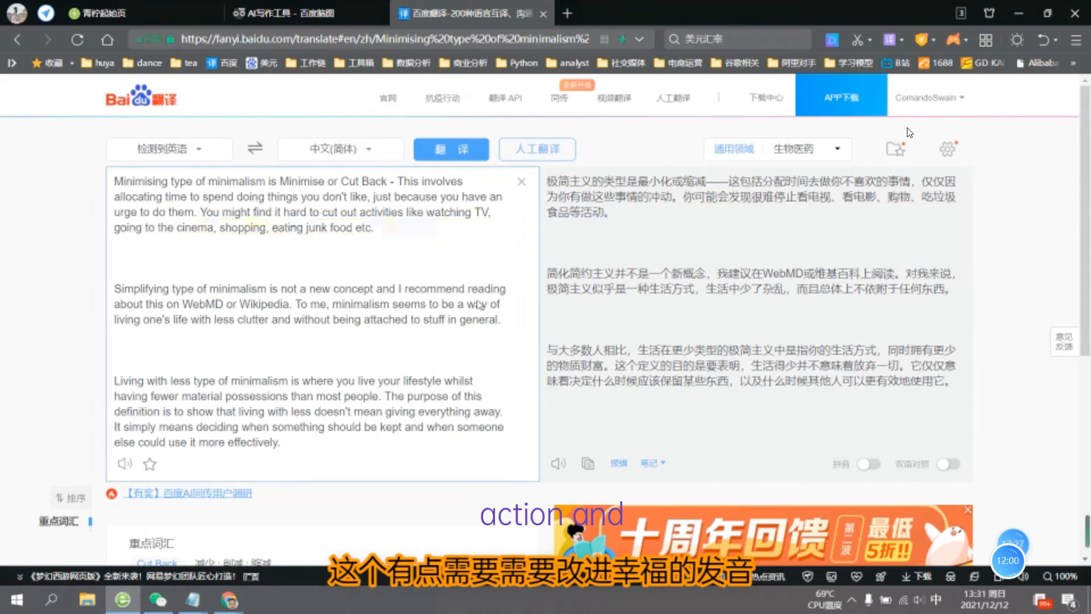
- Examine the translation of the three minimalism types, and skip ahead to where the Minimising paragraph is expanded
{"action": "scroll", "coordinate": [293, 279], "scroll_direction": "down", "scroll_amount": 1}
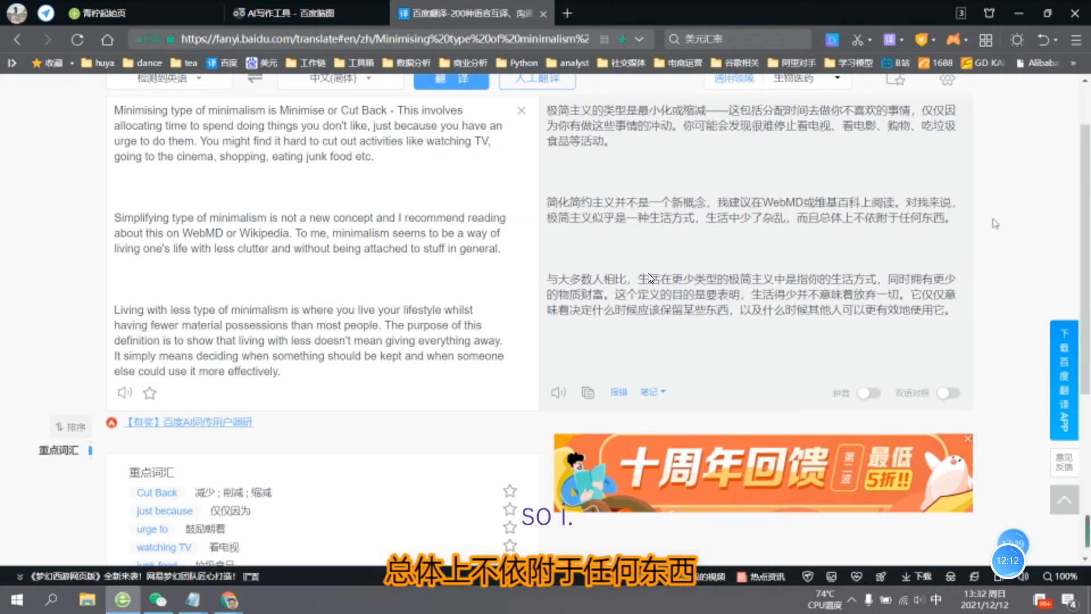
{"action": "mouse_move", "coordinate": [254, 582]}
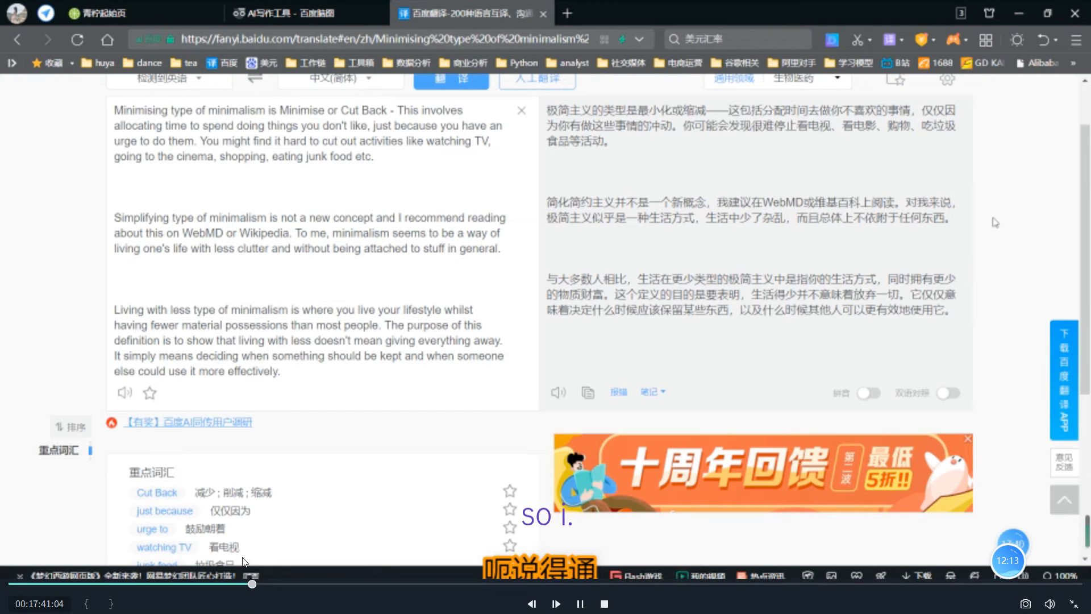
{"action": "left_click", "coordinate": [267, 582]}
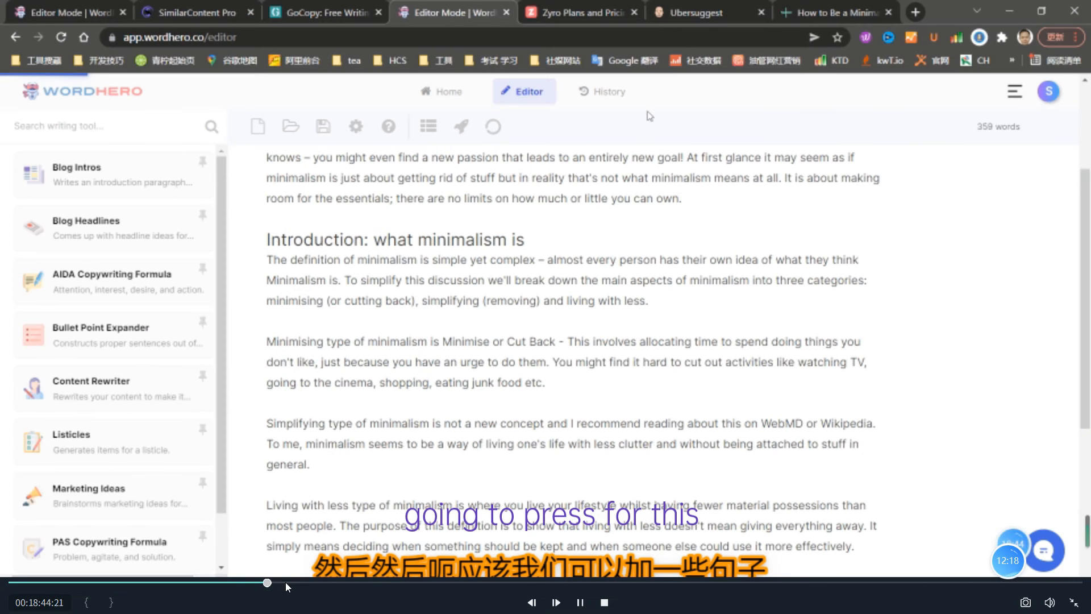
{"action": "left_click", "coordinate": [290, 583]}
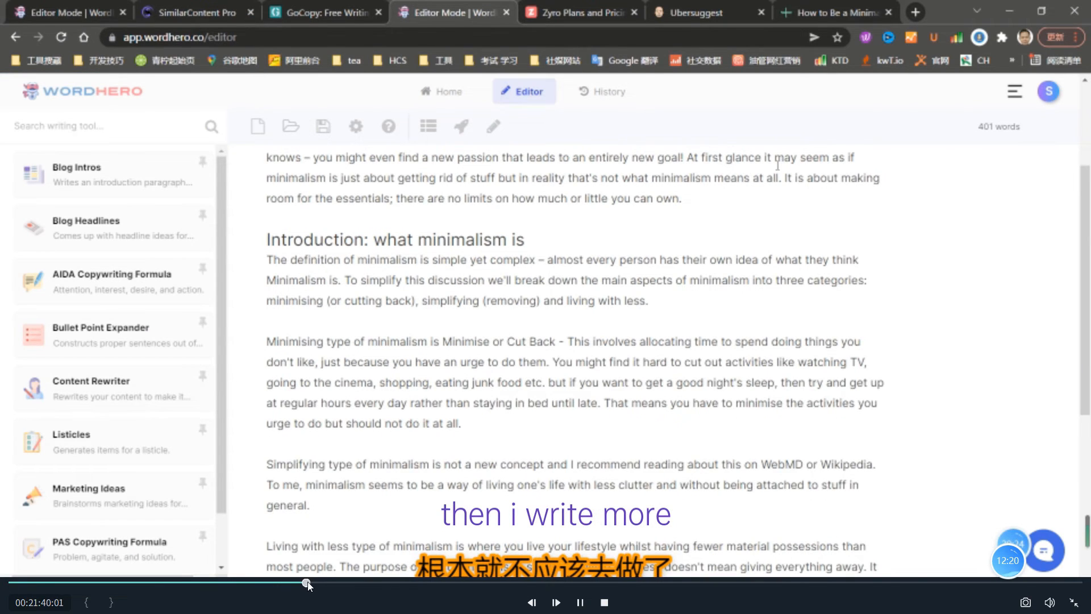
- Jump ahead to the heading formatting near 26 minutes, back to about 22:43 for the Simplifying paragraph, and forward to the headings again
{"action": "left_click", "coordinate": [326, 582]}
{"action": "left_click", "coordinate": [353, 582]}
{"action": "left_click", "coordinate": [370, 583]}
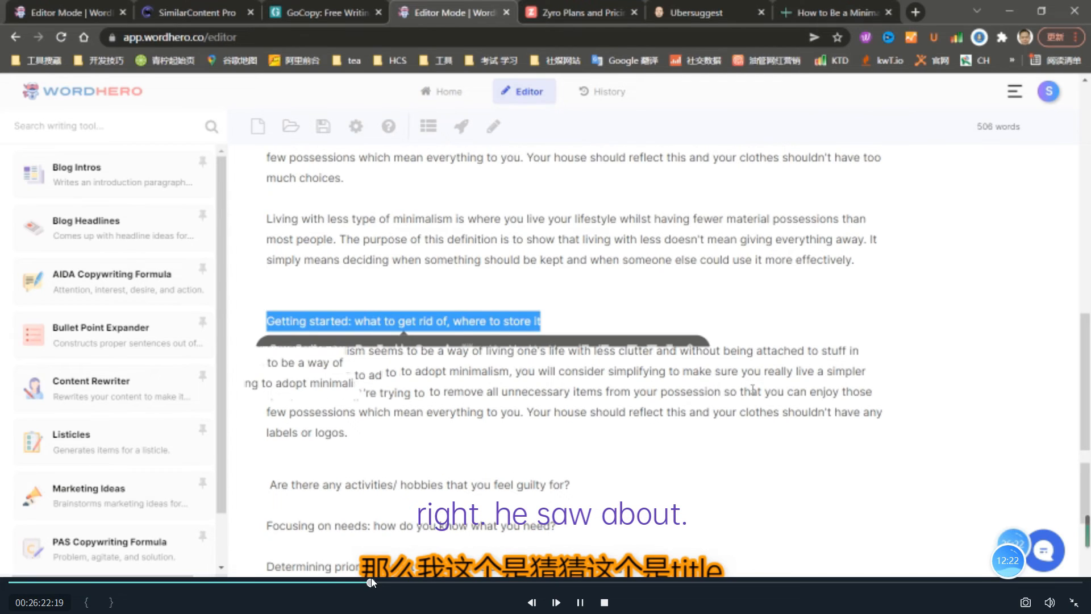
{"action": "left_click", "coordinate": [320, 582]}
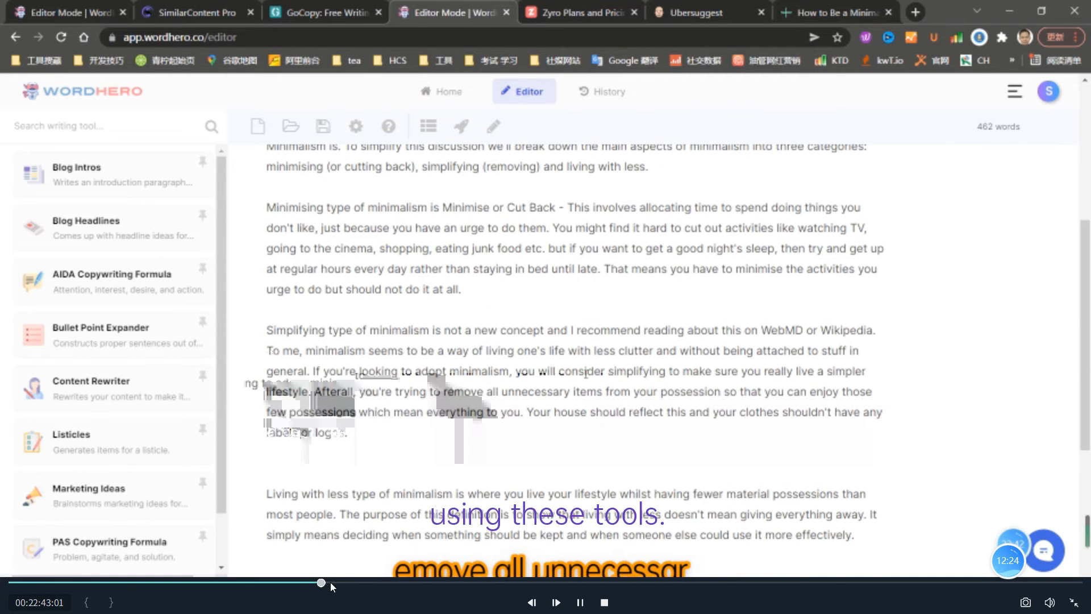
{"action": "left_click", "coordinate": [337, 582]}
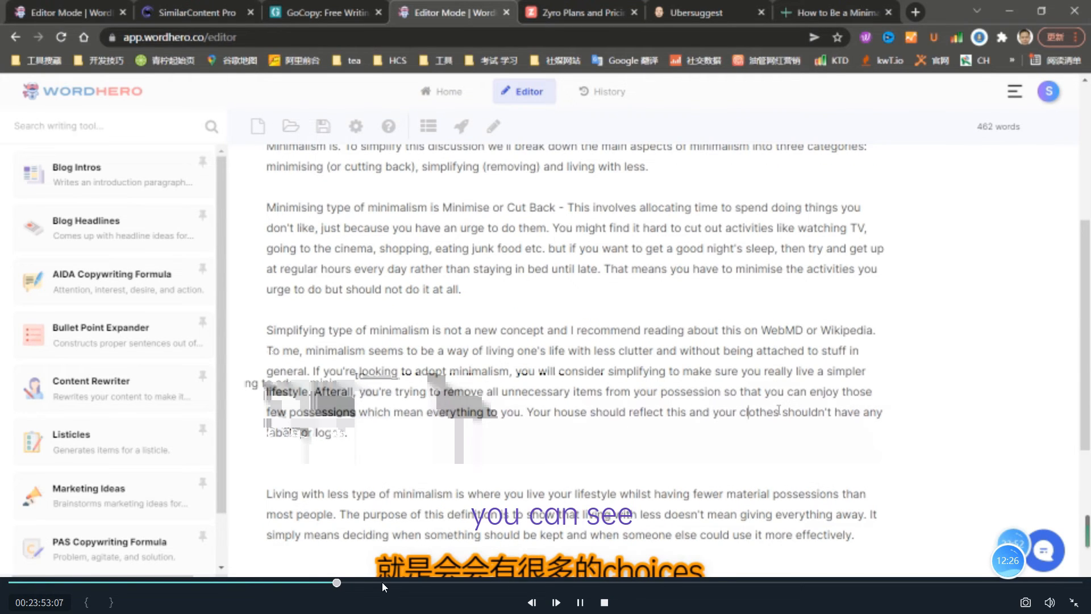
{"action": "left_click", "coordinate": [373, 582]}
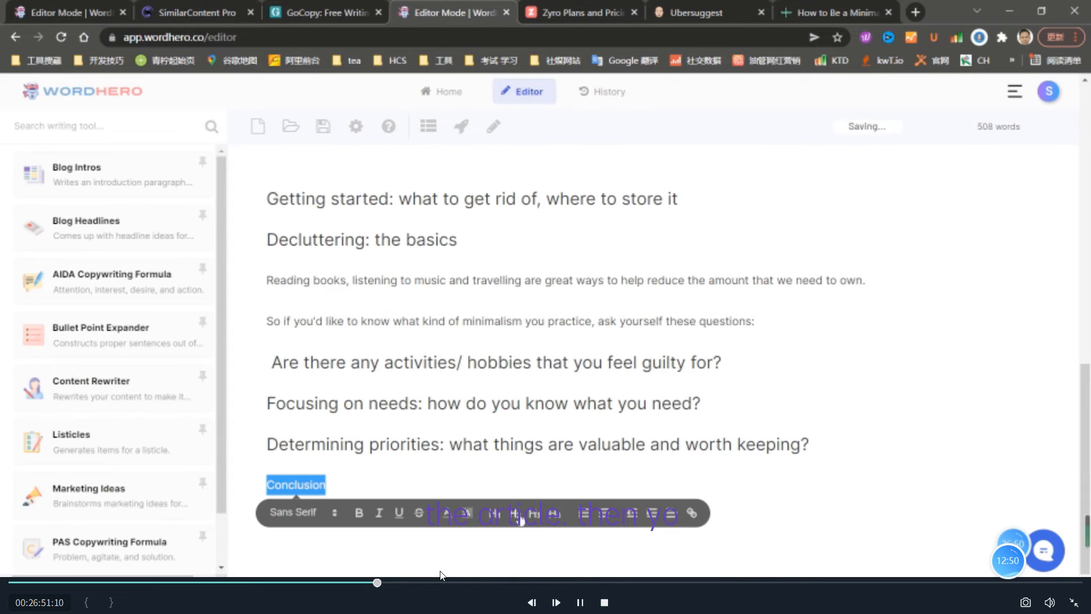
- Skip the playback forward from the section headings through the "Getting started" writing to about 34:33
{"action": "left_click", "coordinate": [399, 582]}
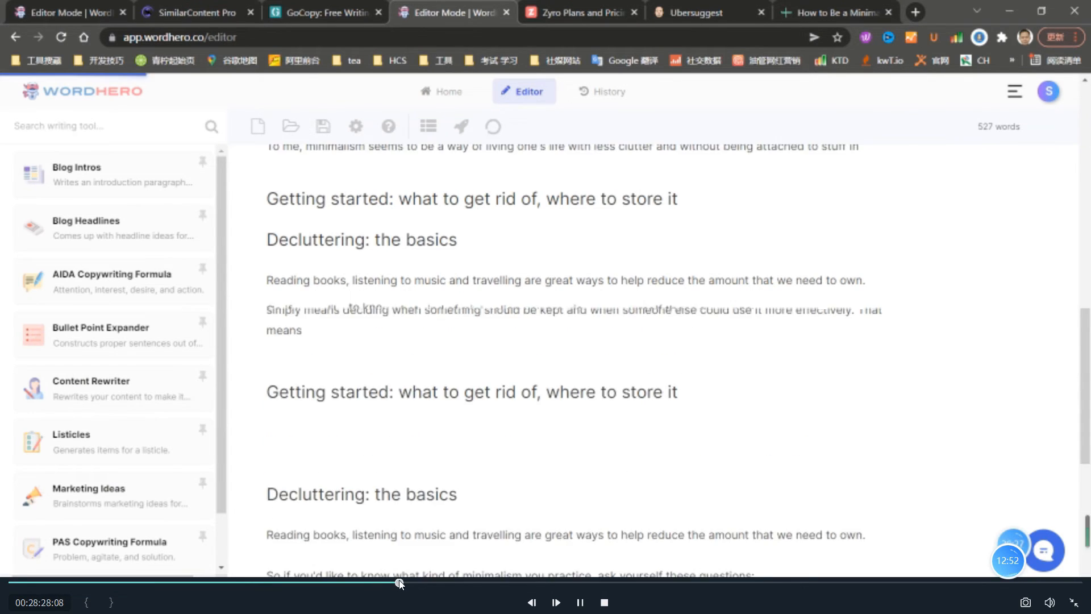
{"action": "left_click", "coordinate": [415, 582]}
{"action": "left_click", "coordinate": [433, 581]}
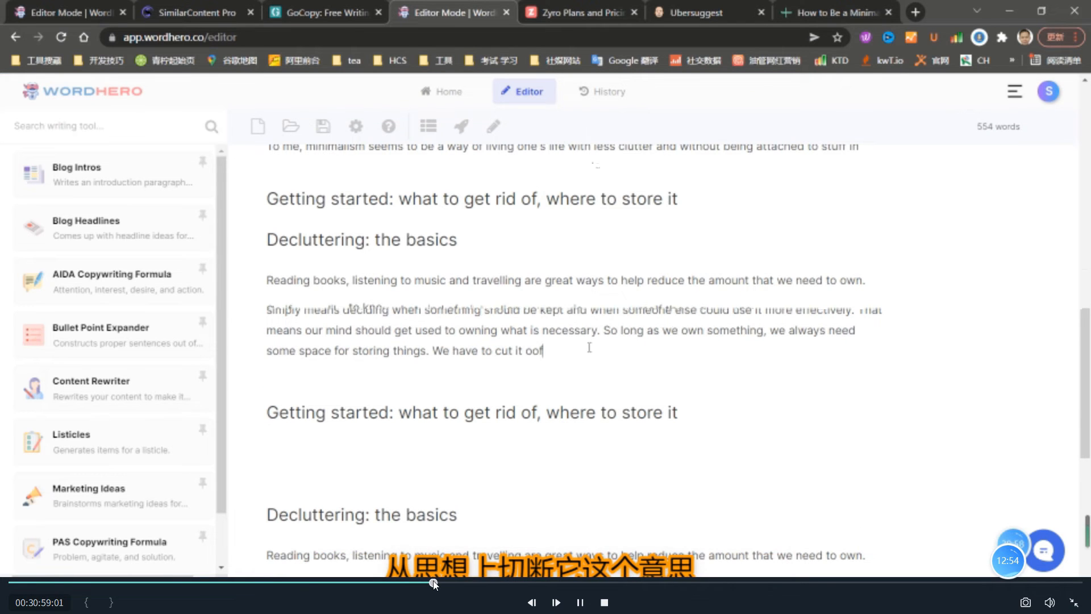
{"action": "left_click", "coordinate": [460, 580]}
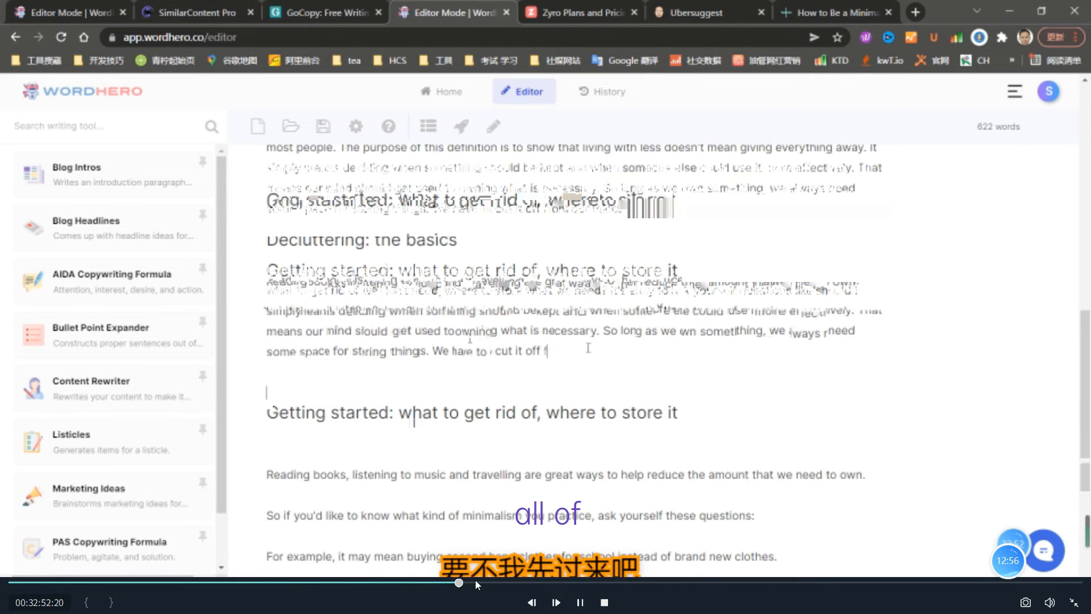
{"action": "left_click", "coordinate": [481, 581]}
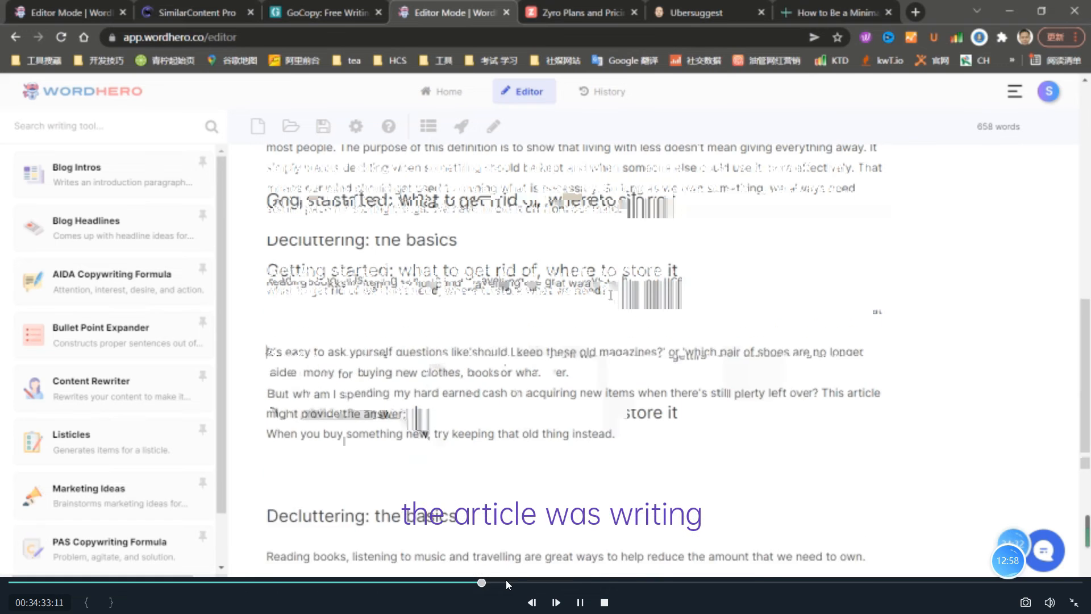
- Skip forward through the storage advice and its translation to the "Decluttering: the basics" section, reaching about 45 minutes
{"action": "left_click", "coordinate": [506, 581]}
{"action": "left_click", "coordinate": [537, 581]}
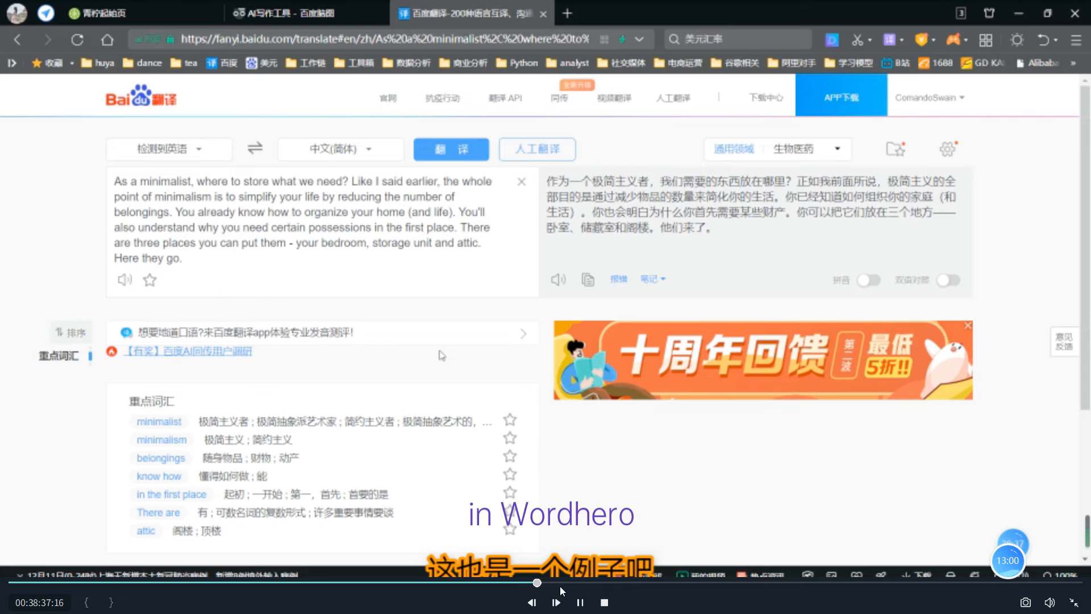
{"action": "left_click", "coordinate": [563, 582]}
{"action": "left_click", "coordinate": [580, 583]}
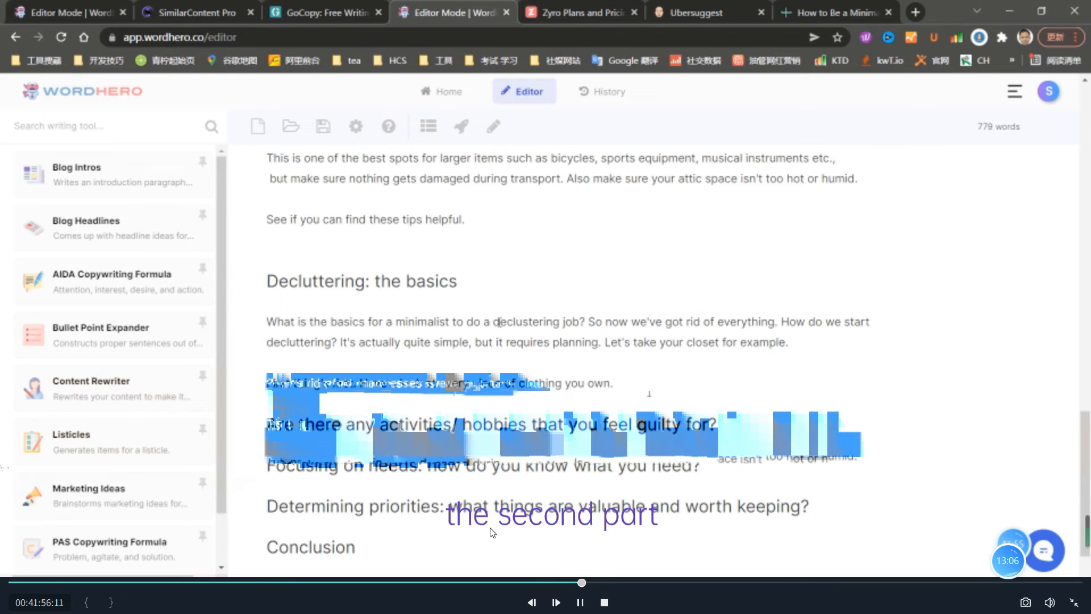
{"action": "left_click", "coordinate": [635, 582]}
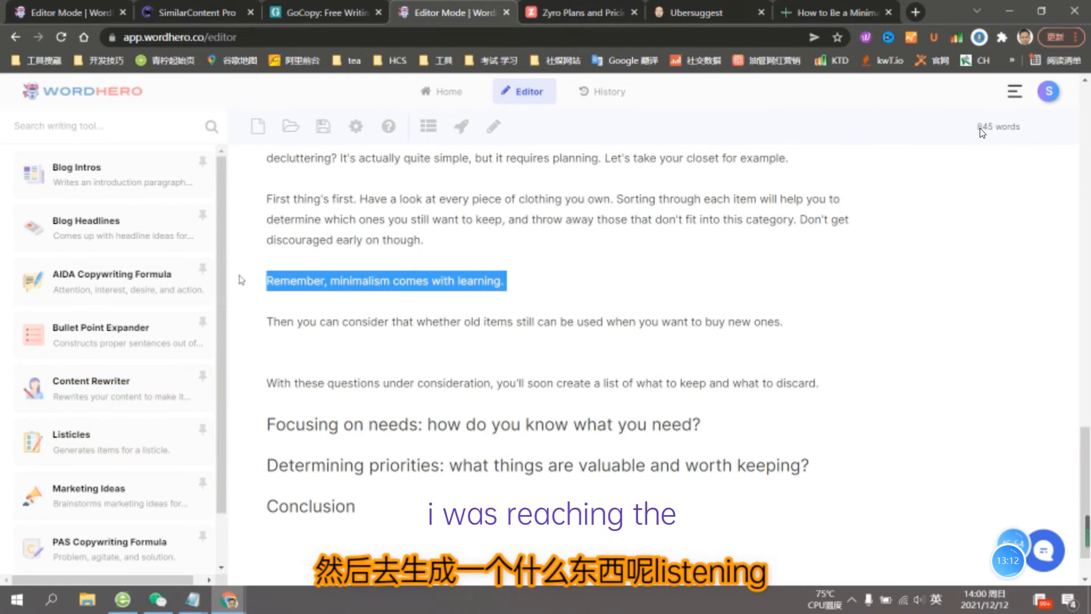
- Skip forward through the generated minimalism principles to the "Focusing on needs" section at about 56 minutes
{"action": "mouse_move", "coordinate": [662, 588]}
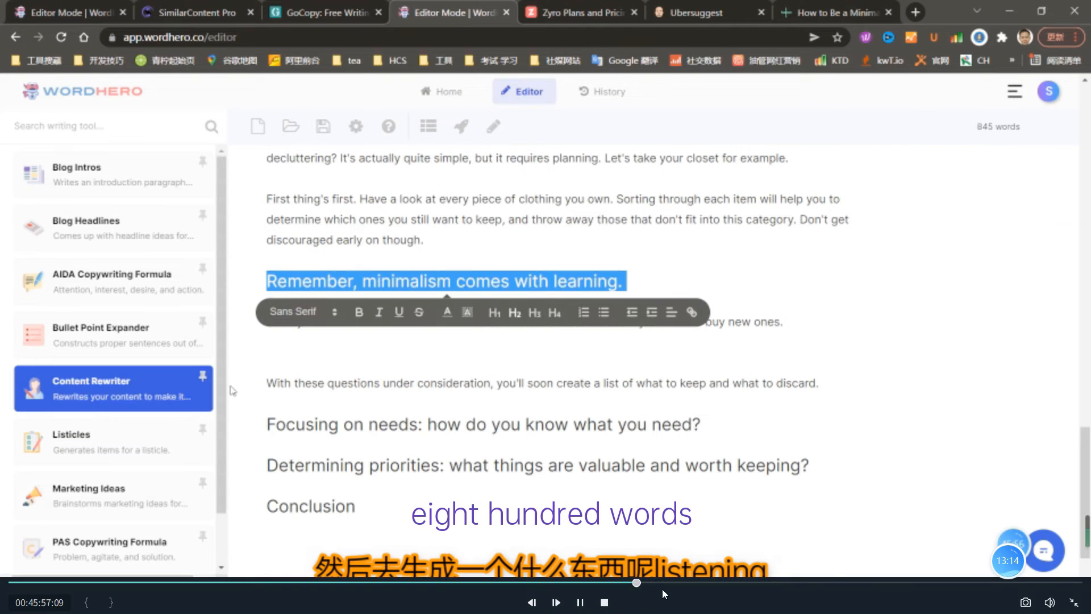
{"action": "left_click", "coordinate": [718, 582]}
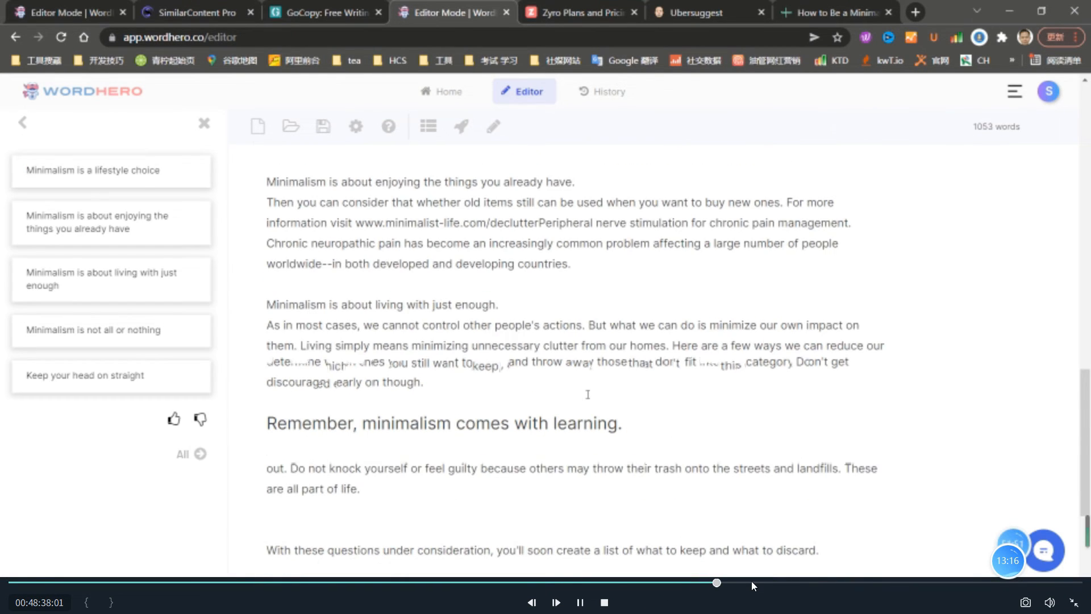
{"action": "left_click", "coordinate": [749, 581]}
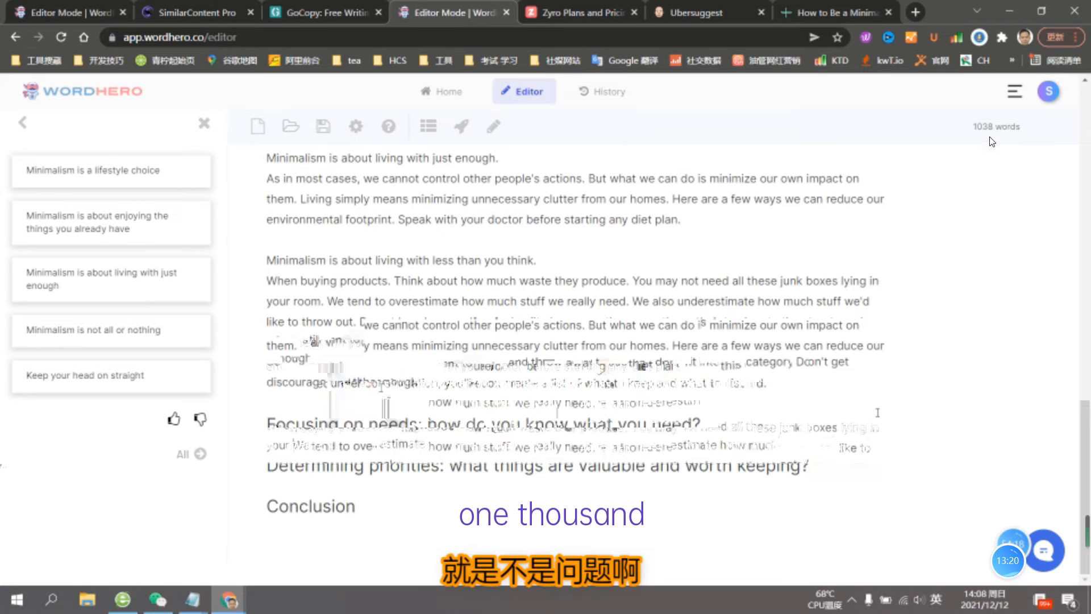
{"action": "left_click", "coordinate": [783, 581]}
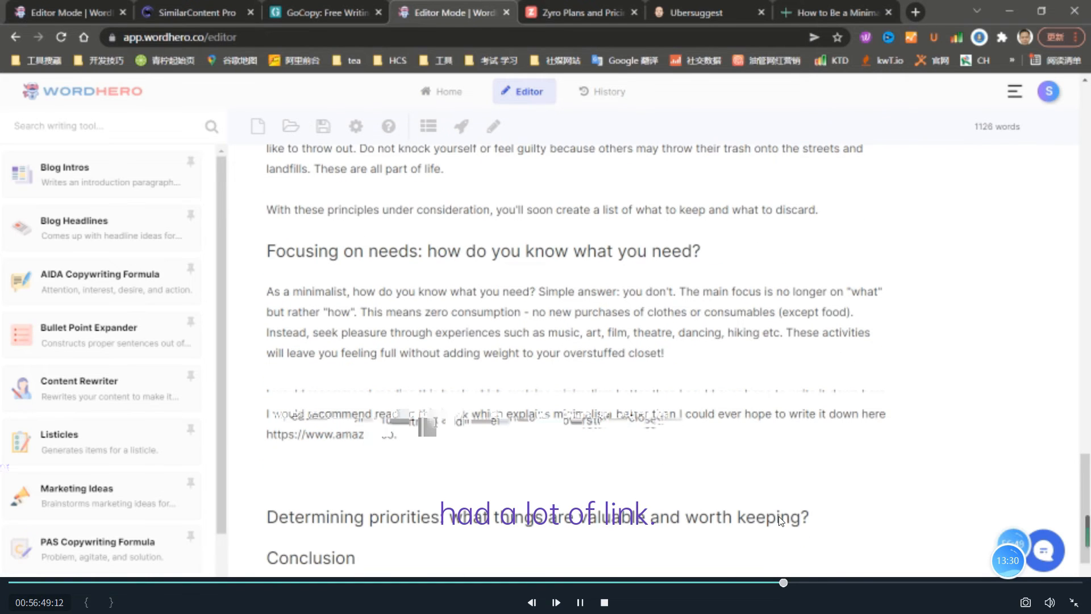
- Skip forward past the email subscription sentence to the "Determining priorities" section at about 1:02:36
{"action": "left_click", "coordinate": [809, 589]}
{"action": "left_click", "coordinate": [833, 589]}
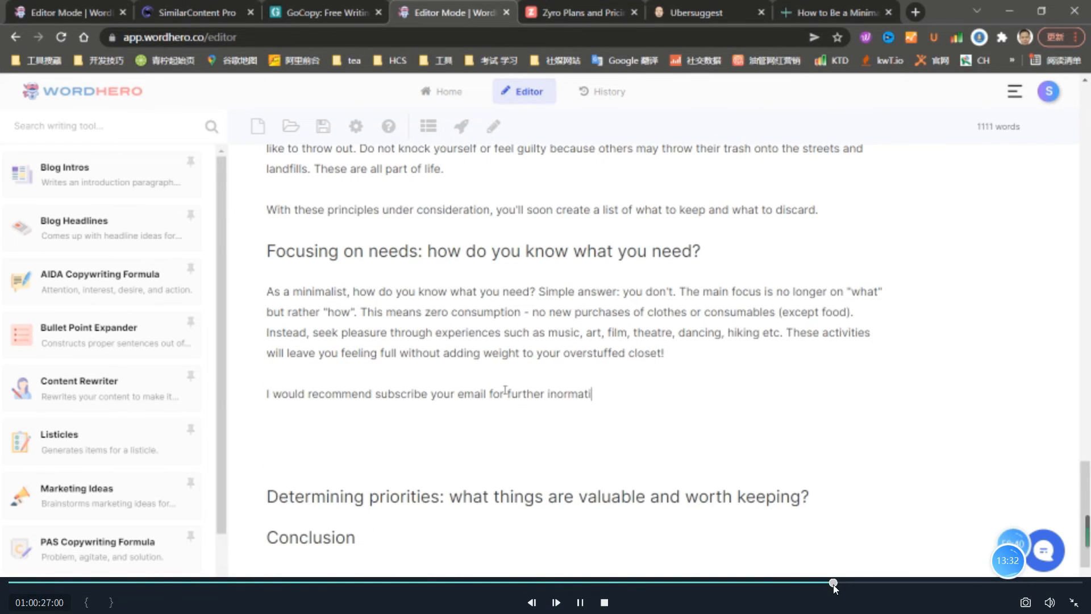
{"action": "left_click", "coordinate": [862, 582]}
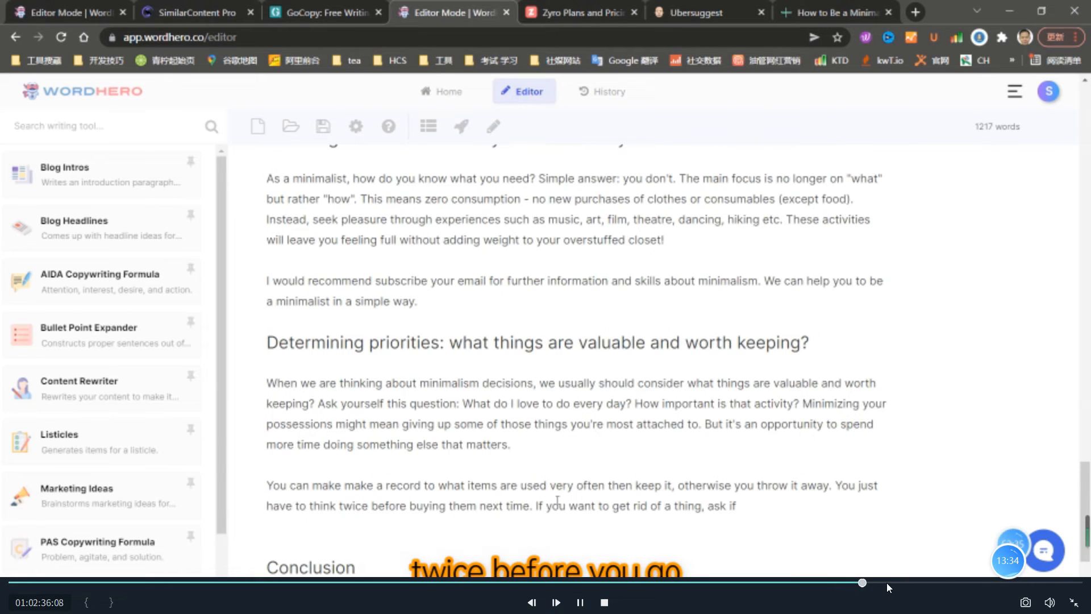
- Skip the playback to the conclusion writing, where "Decluttering: the basics" is added to the Blog Conclusions description and the longer generated conclusion is picked
{"action": "left_click", "coordinate": [886, 582]}
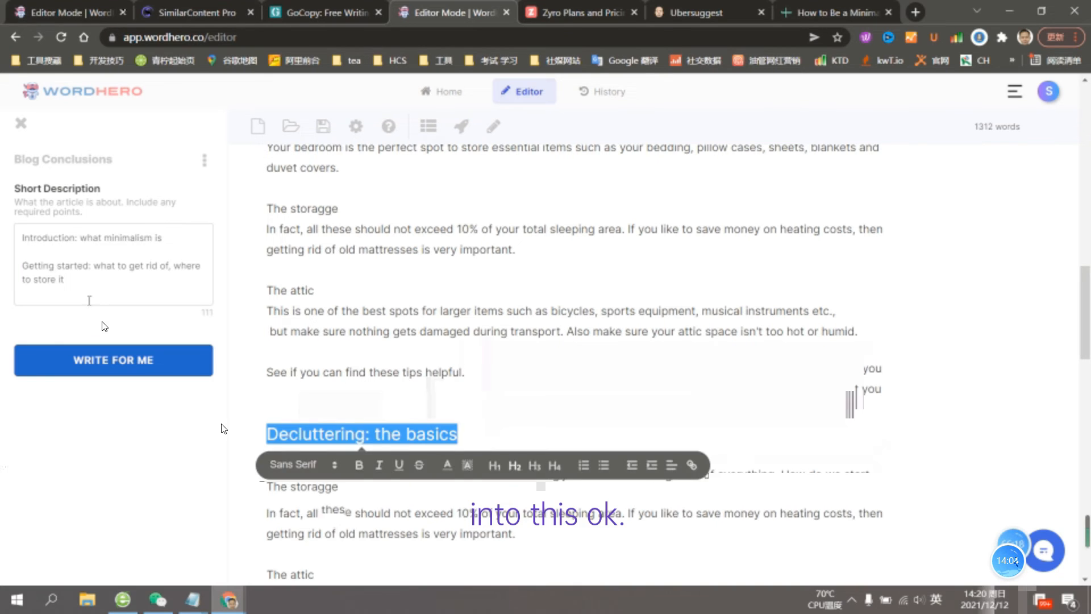
{"action": "left_click", "coordinate": [89, 300]}
{"action": "type", "text": "Decluttering: the basics"}
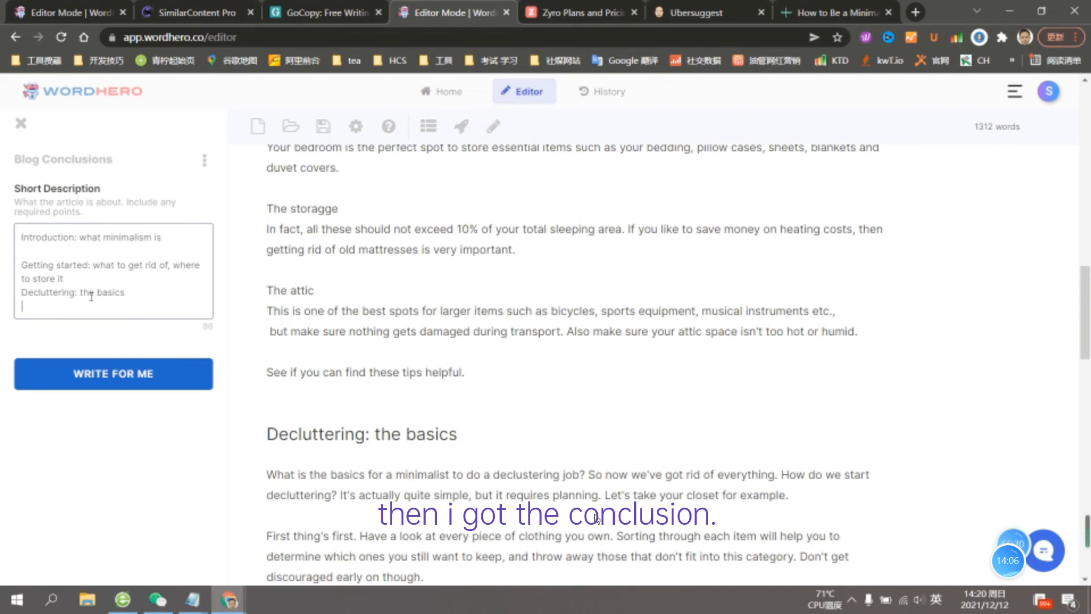
{"action": "mouse_move", "coordinate": [656, 583]}
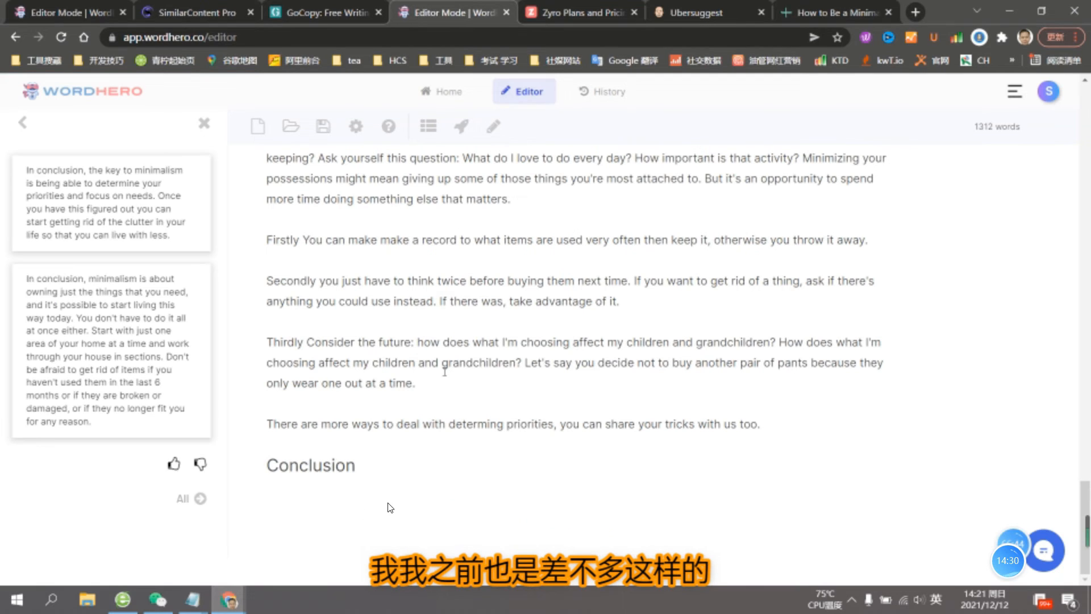
{"action": "left_click", "coordinate": [120, 325]}
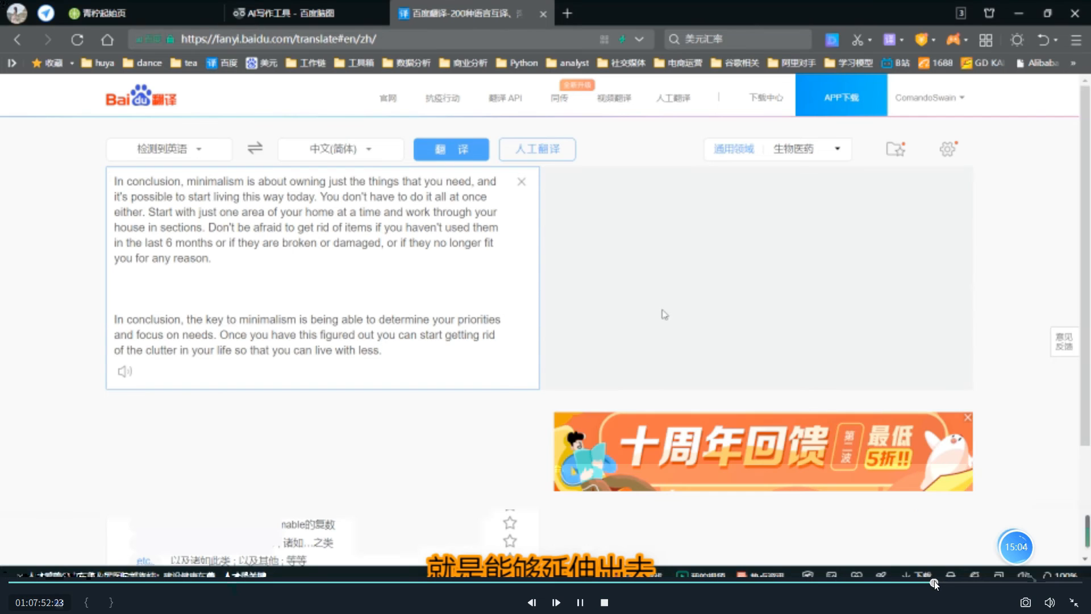
- Skip the playback to about 1:09:12 and step back to the combined conclusion's Baidu translation at about 1:08:11, pausing and resuming
{"action": "left_click", "coordinate": [951, 583]}
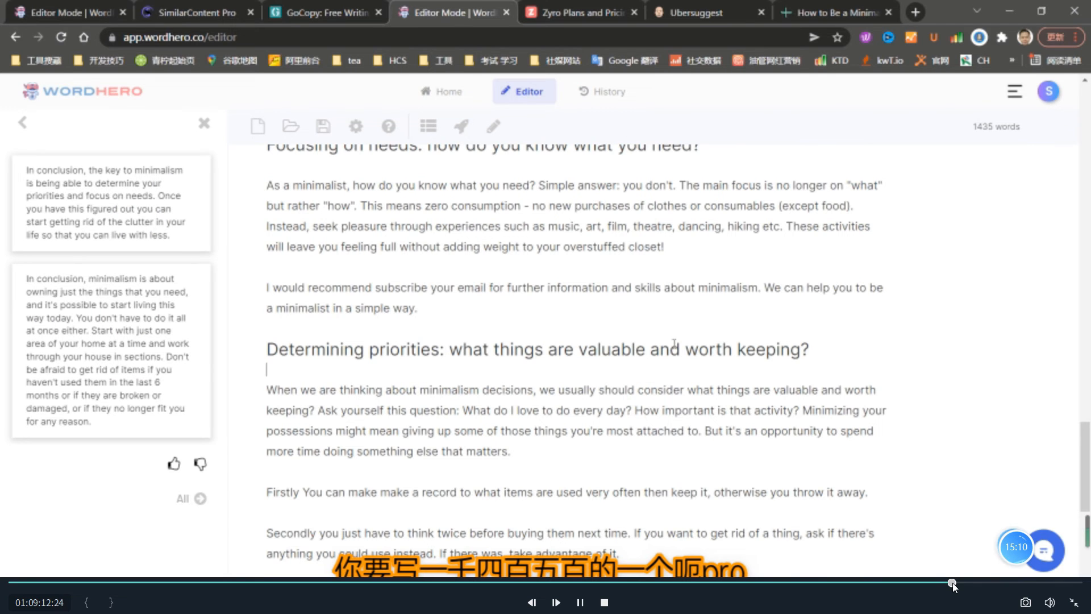
{"action": "key", "text": "space"}
{"action": "left_click", "coordinate": [948, 583]}
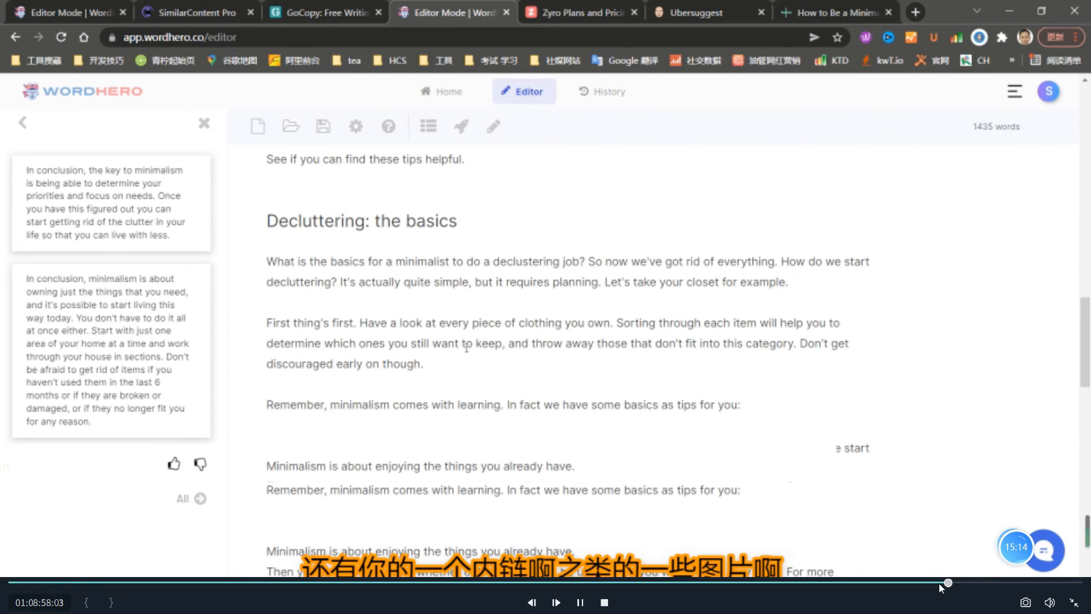
{"action": "left_click", "coordinate": [939, 583]}
{"action": "key", "text": "space"}
{"action": "key", "text": "space"}
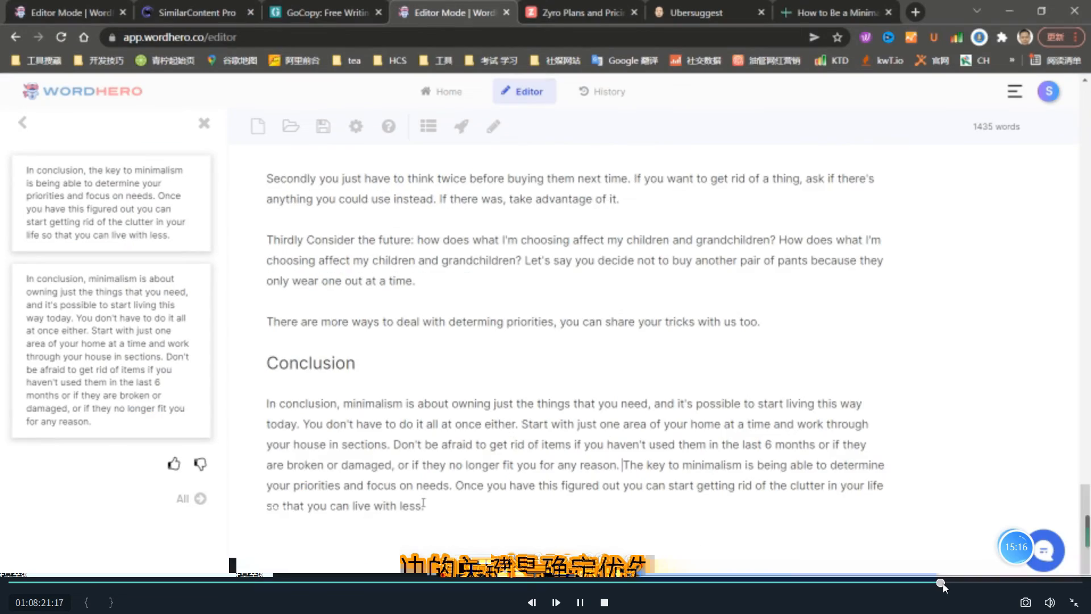
{"action": "left_click", "coordinate": [939, 583]}
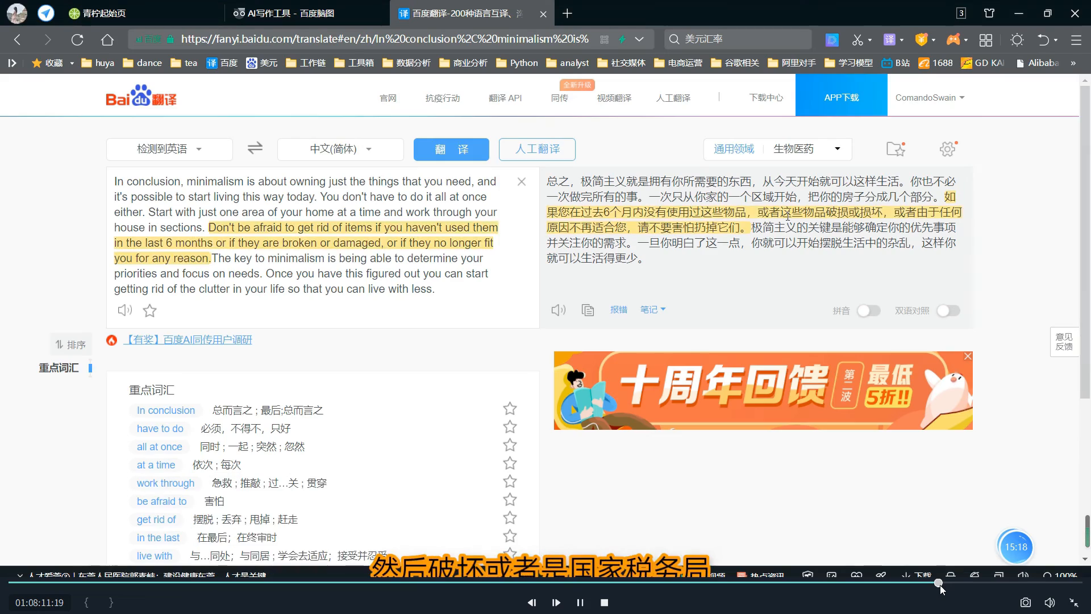
{"action": "key", "text": "space"}
{"action": "key", "text": "space"}
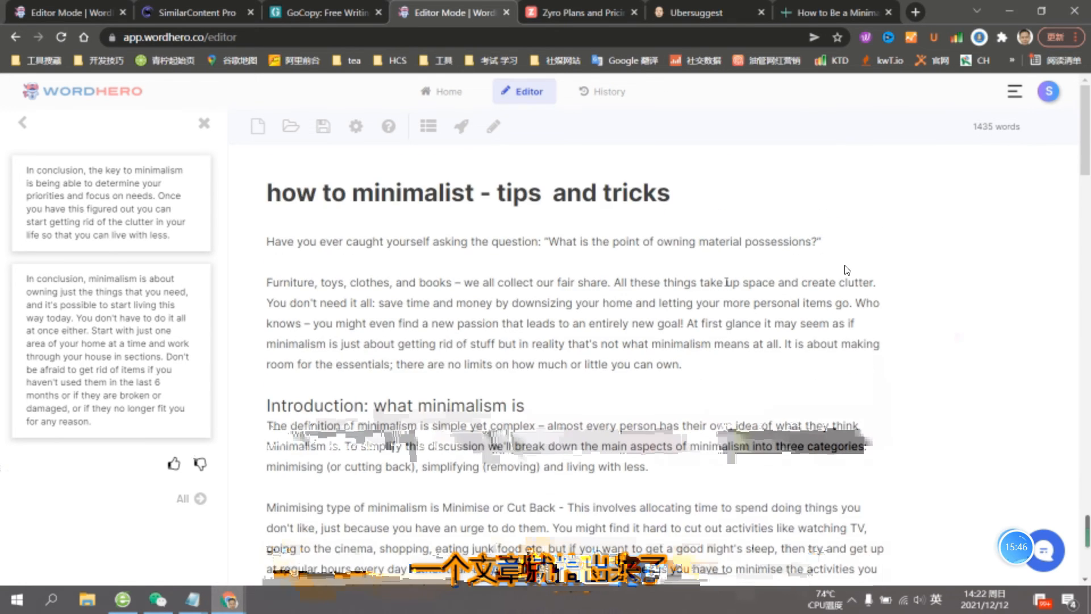
- Skip the playback forward to SimilarContent's Topic difficulty checker and open the "how to minimalist - tips and tricks" search from the history
{"action": "mouse_move", "coordinate": [947, 544]}
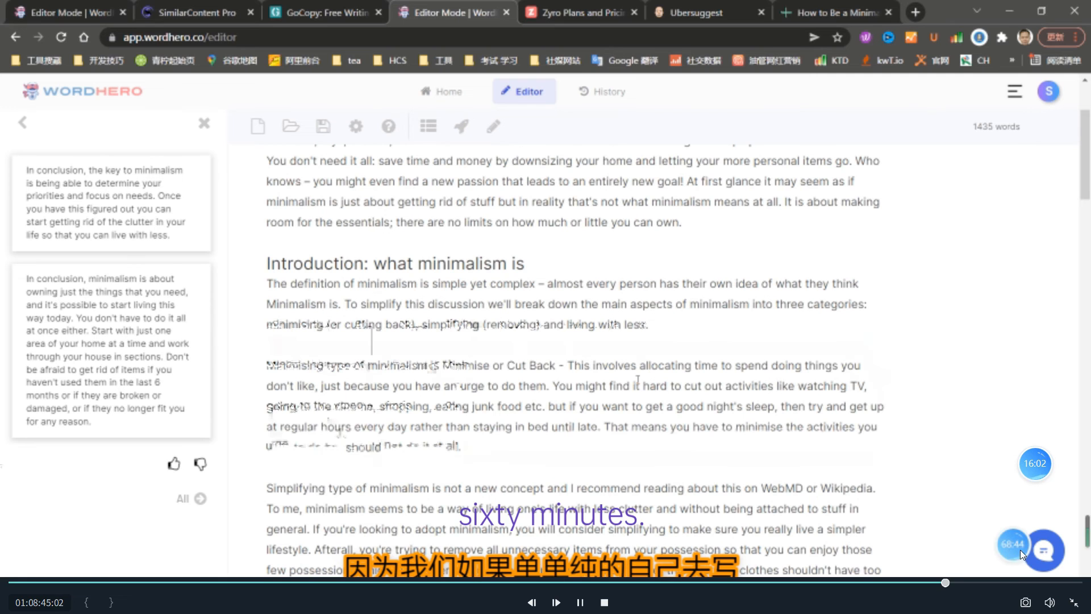
{"action": "left_click", "coordinate": [958, 586]}
{"action": "left_click", "coordinate": [971, 585]}
{"action": "left_click", "coordinate": [959, 585]}
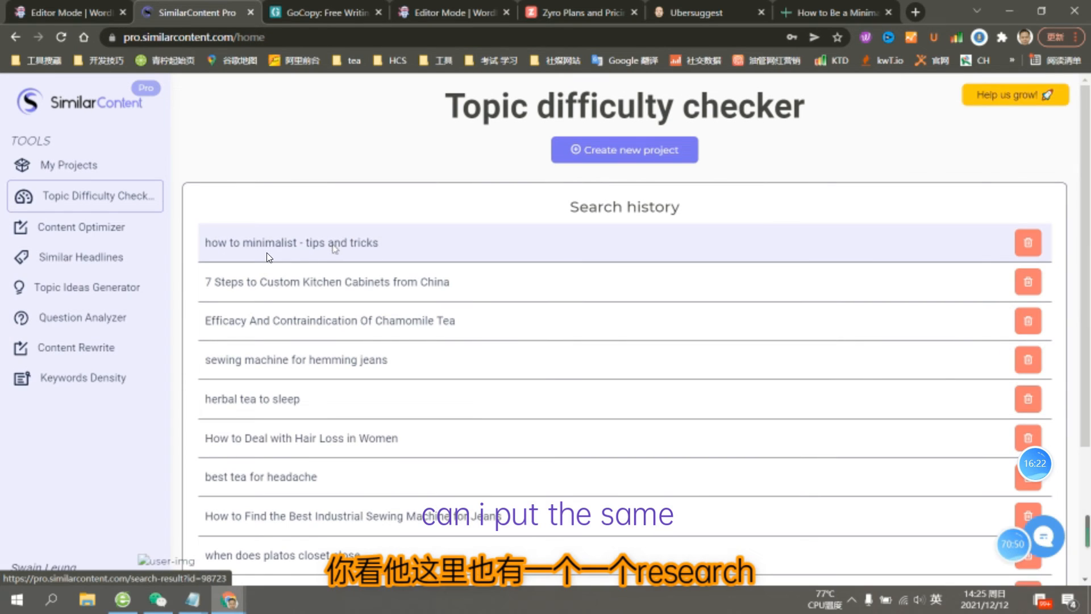
{"action": "left_click", "coordinate": [334, 250]}
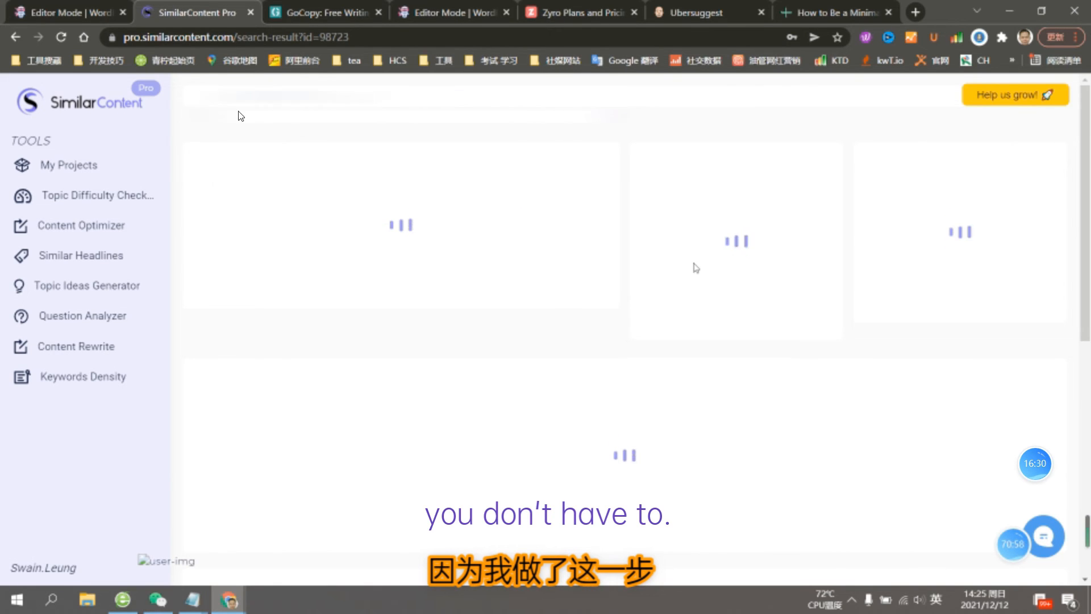
- Examine the topic's keyword effectiveness, backlink difficulty, competitor scores, keyword frequencies and Google SERP analysis
{"action": "left_click", "coordinate": [710, 13]}
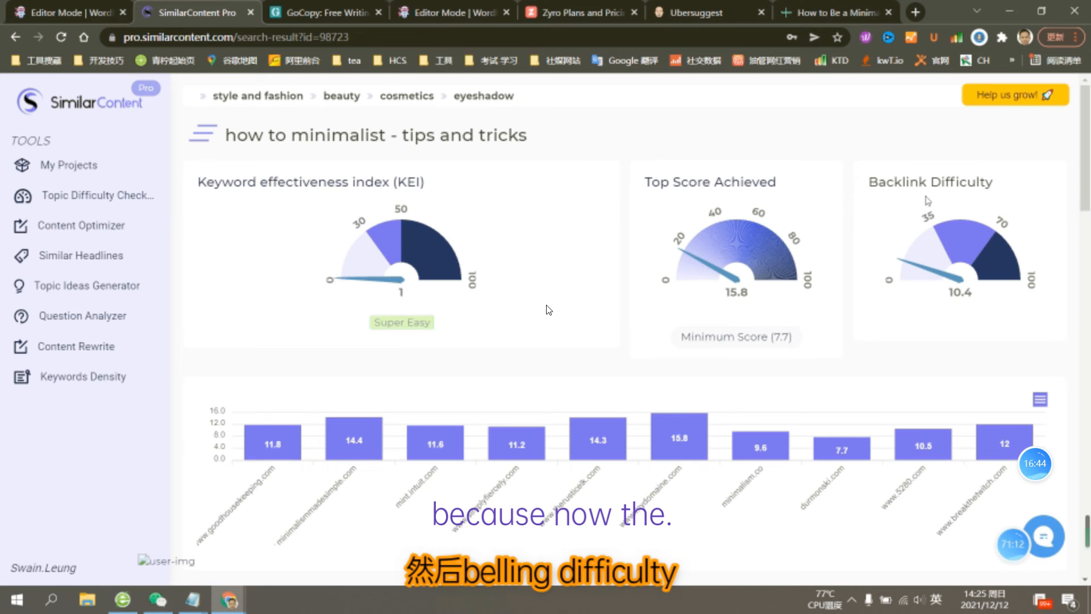
{"action": "scroll", "coordinate": [549, 310], "scroll_direction": "down", "scroll_amount": 3}
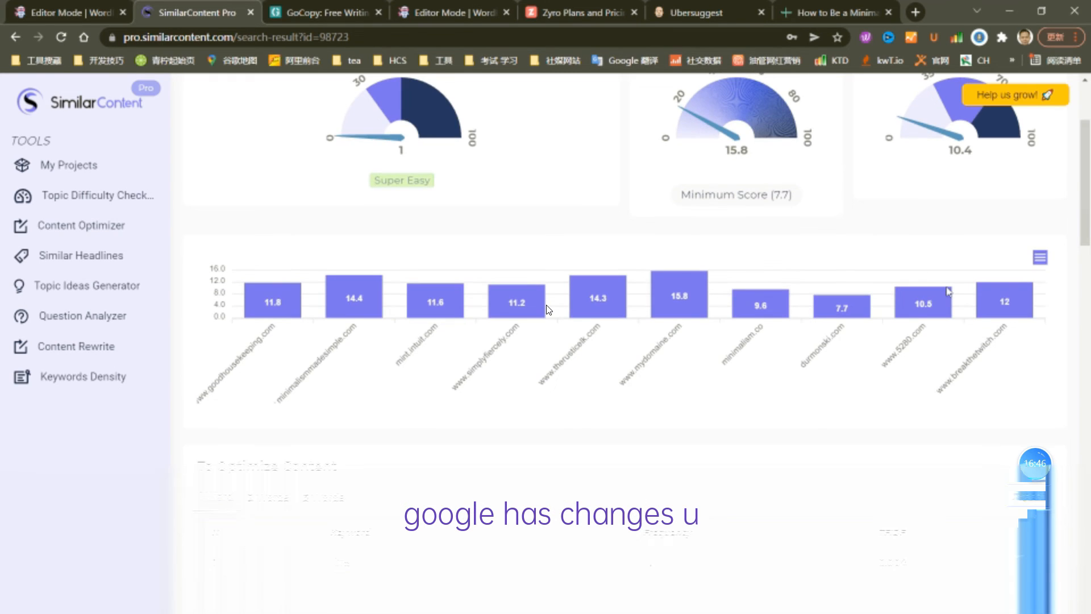
{"action": "scroll", "coordinate": [549, 309], "scroll_direction": "up", "scroll_amount": 2}
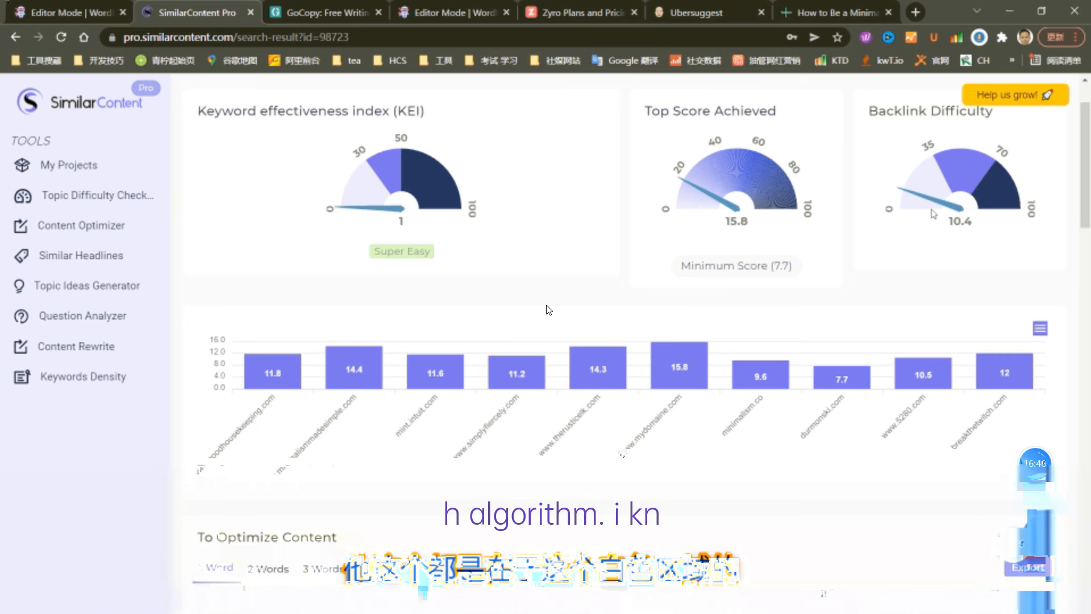
{"action": "scroll", "coordinate": [549, 309], "scroll_direction": "down", "scroll_amount": 10}
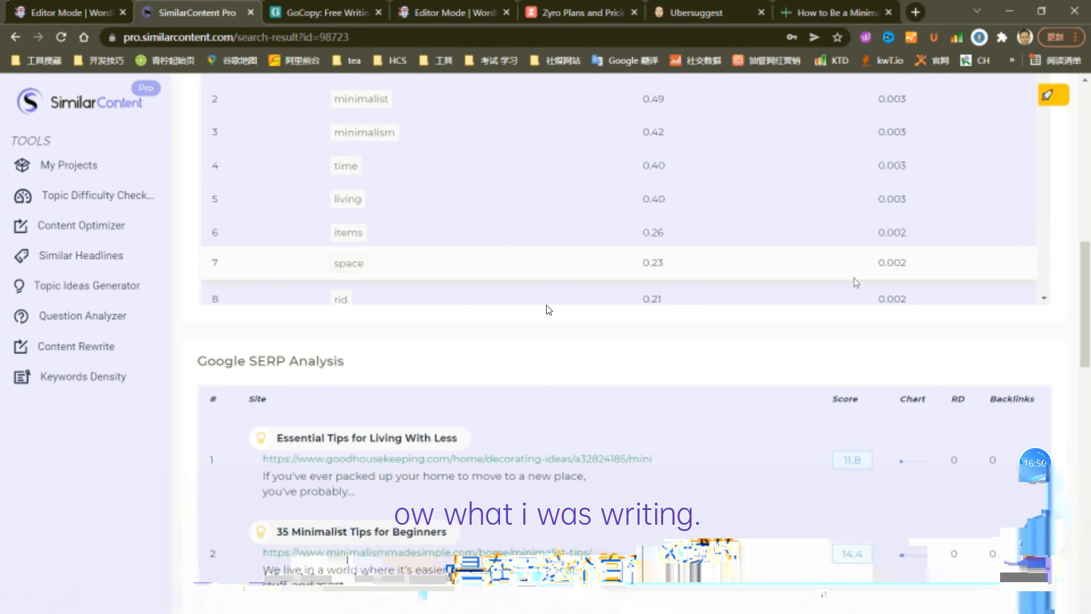
{"action": "scroll", "coordinate": [549, 310], "scroll_direction": "up", "scroll_amount": 3}
{"action": "scroll", "coordinate": [548, 308], "scroll_direction": "down", "scroll_amount": 6}
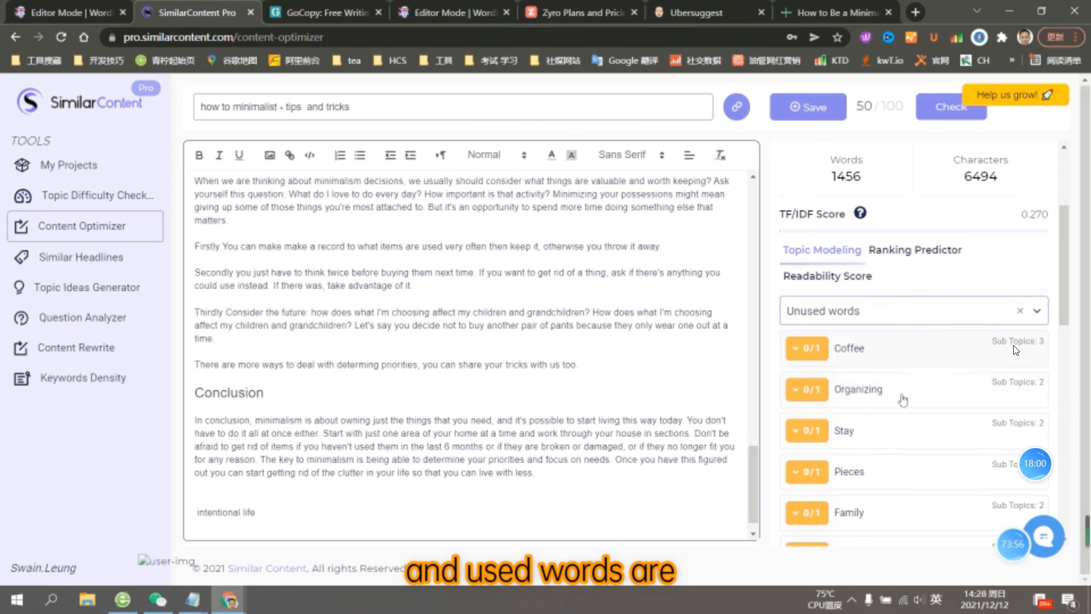
- Rewind the playback to the early writing and skim forward through the decluttering section toward the later article sections
{"action": "mouse_move", "coordinate": [988, 577]}
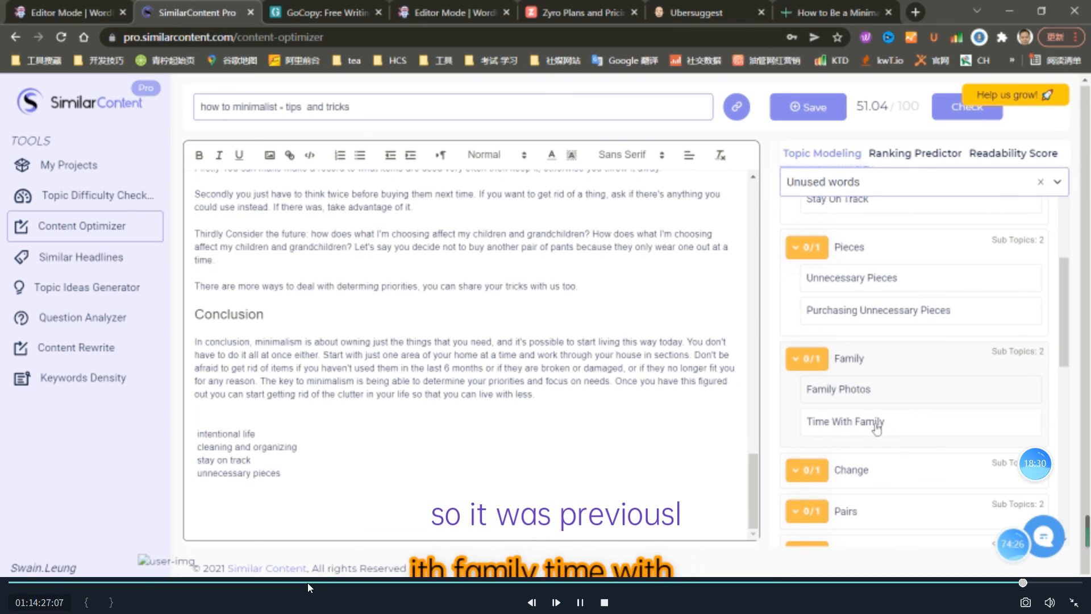
{"action": "left_click", "coordinate": [308, 583]}
{"action": "left_click", "coordinate": [445, 584]}
{"action": "left_click_drag", "start_coordinate": [467, 585], "coordinate": [701, 586]}
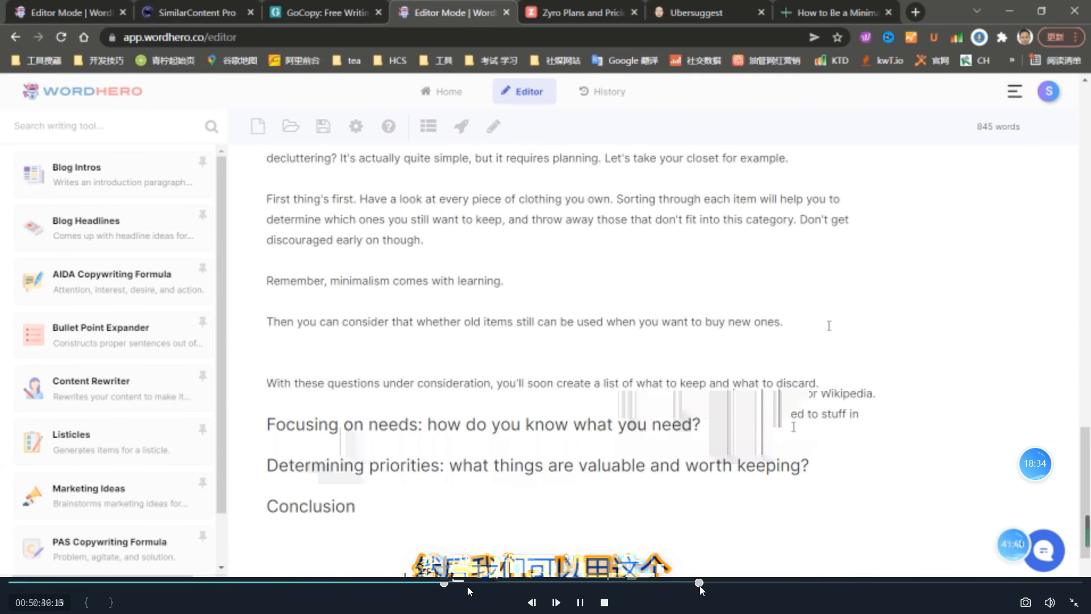
{"action": "left_click", "coordinate": [767, 585]}
{"action": "left_click", "coordinate": [831, 584]}
{"action": "left_click", "coordinate": [875, 583]}
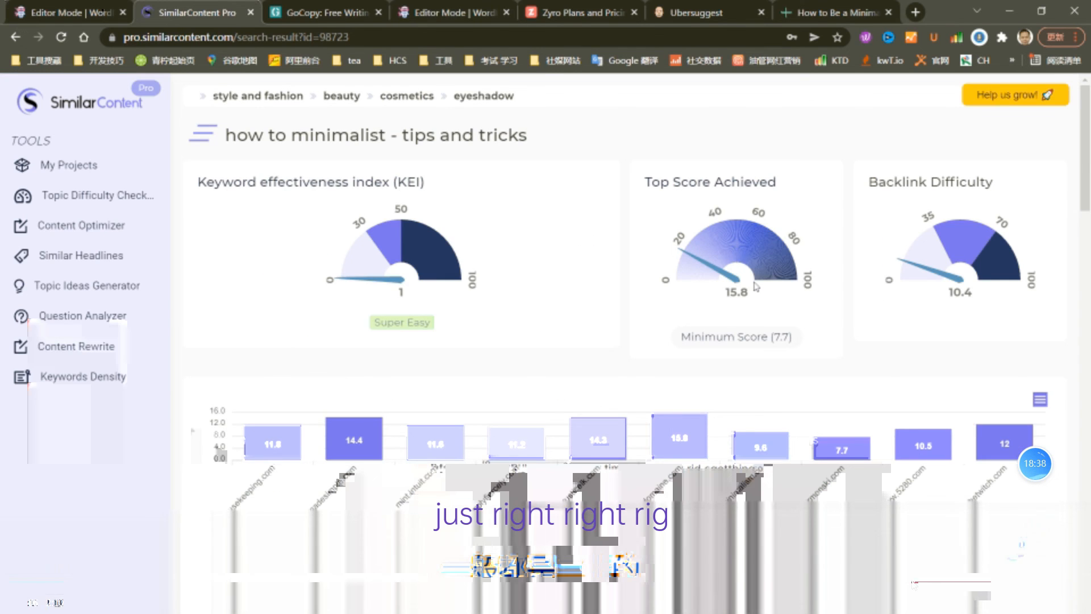
- Skim the playback from about 13:36 to the "Getting started" section at about 32:34, where empty space is added below its paragraph
{"action": "left_click", "coordinate": [198, 584]}
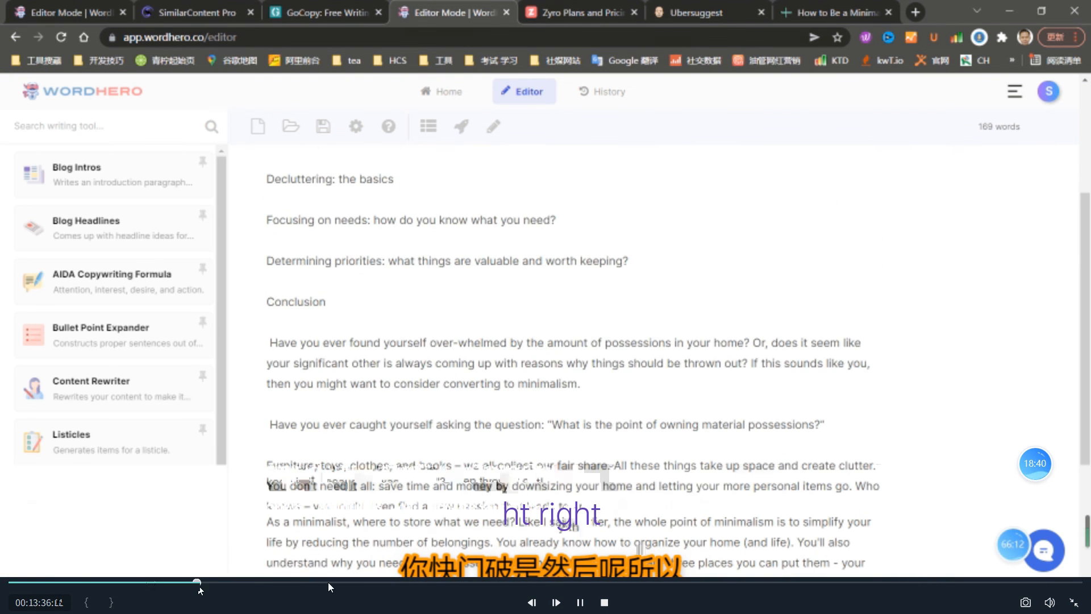
{"action": "left_click", "coordinate": [329, 583]}
{"action": "left_click", "coordinate": [411, 580]}
{"action": "left_click", "coordinate": [452, 582]}
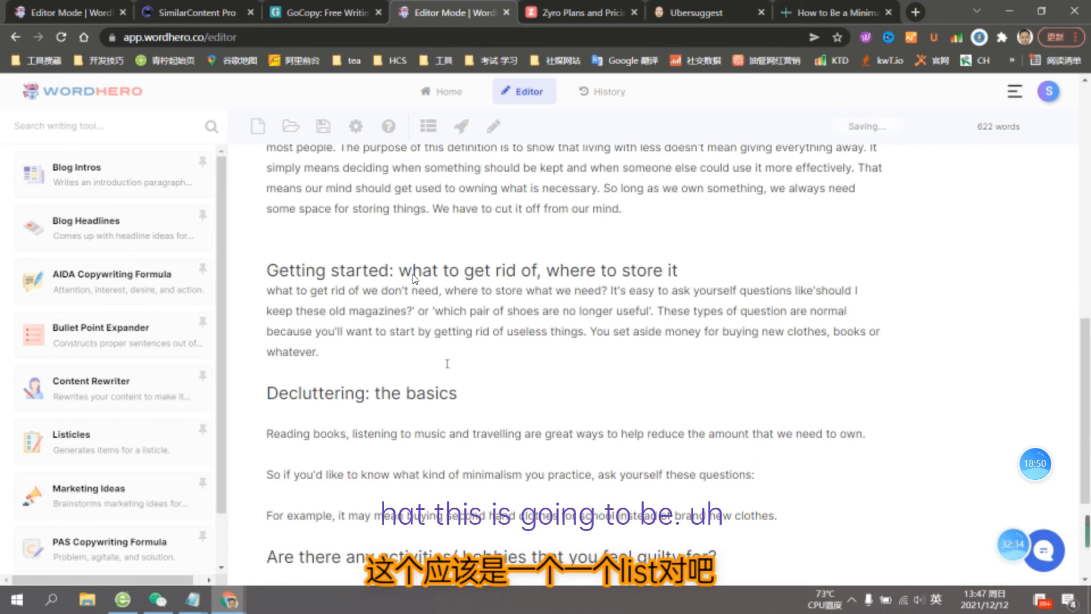
{"action": "key", "text": "Return"}
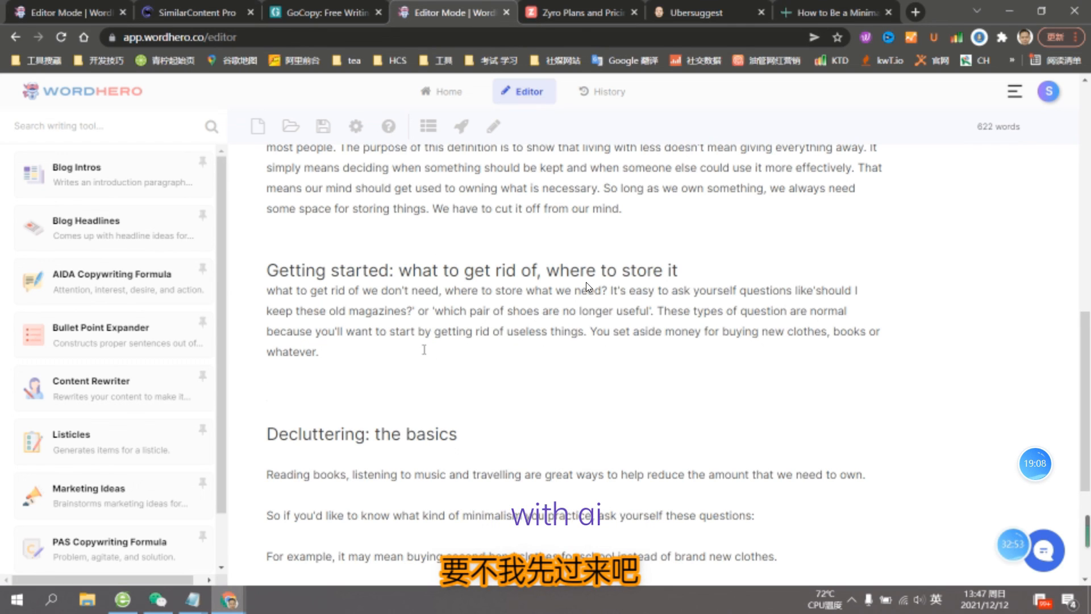
- Skip the playback ahead to about 1:17:05 and back to the Content Optimizer's Ranking Predictor at about 1:15:10
{"action": "mouse_move", "coordinate": [1020, 580]}
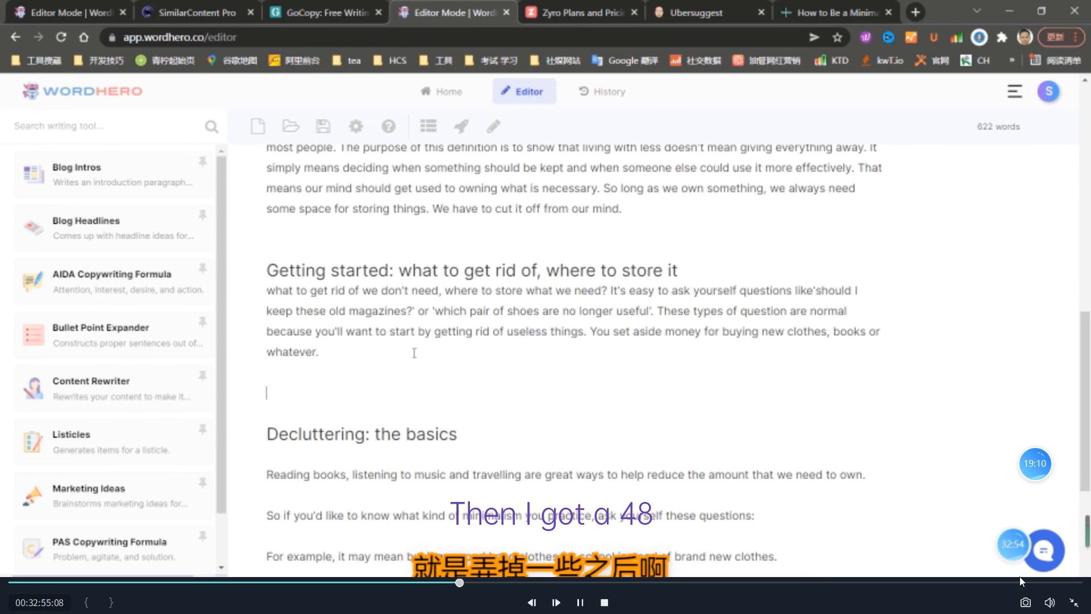
{"action": "left_click", "coordinate": [1056, 581]}
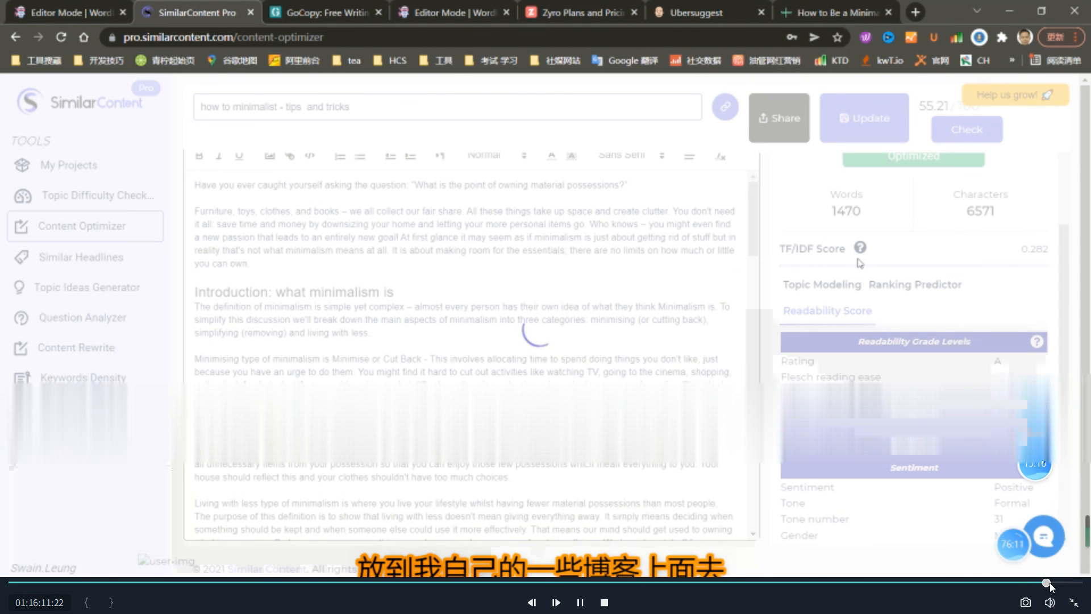
{"action": "left_click", "coordinate": [1056, 581]}
{"action": "left_click", "coordinate": [1044, 582]}
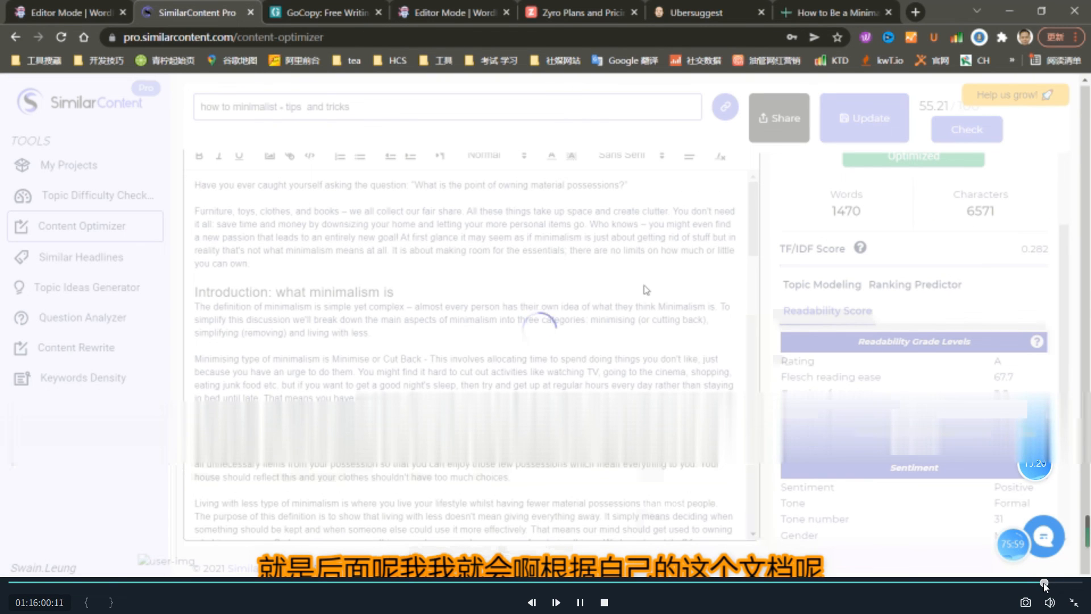
{"action": "left_click", "coordinate": [1032, 582]}
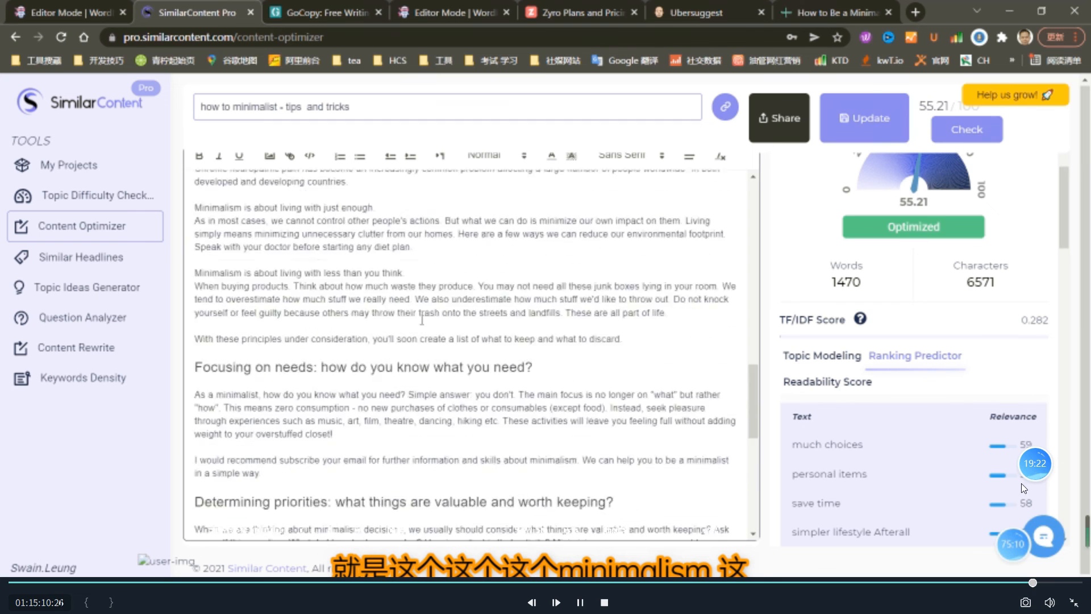
- Compare the Content Optimizer's unused words at about 1:14:12 with the Ranking Predictor at about 1:15:16, returning the playback to about 1:14:56
{"action": "left_click", "coordinate": [1018, 583]}
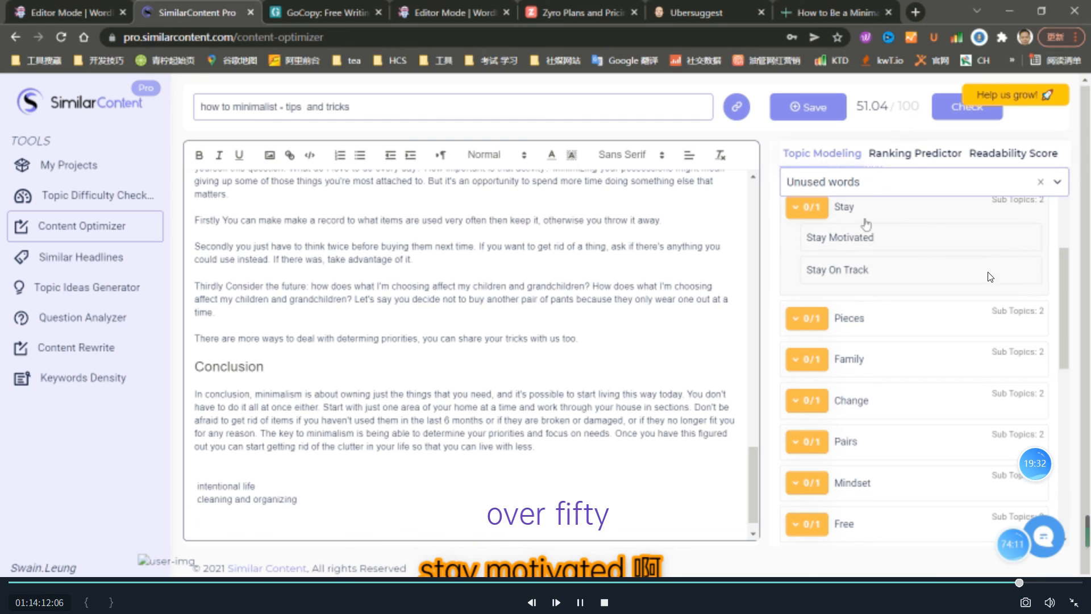
{"action": "left_click", "coordinate": [1029, 581]}
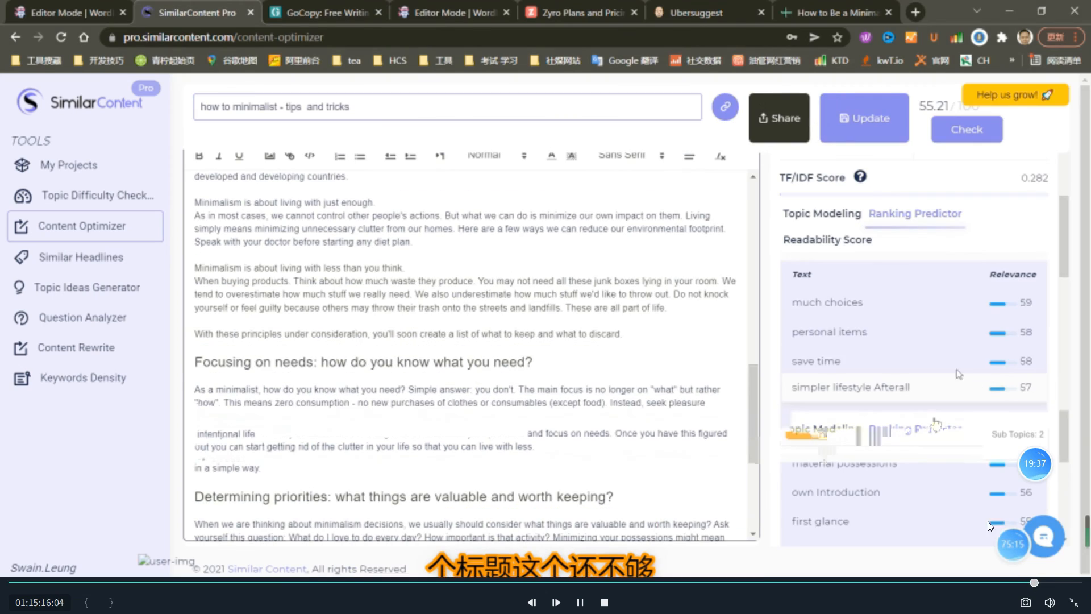
{"action": "left_click", "coordinate": [1029, 582]}
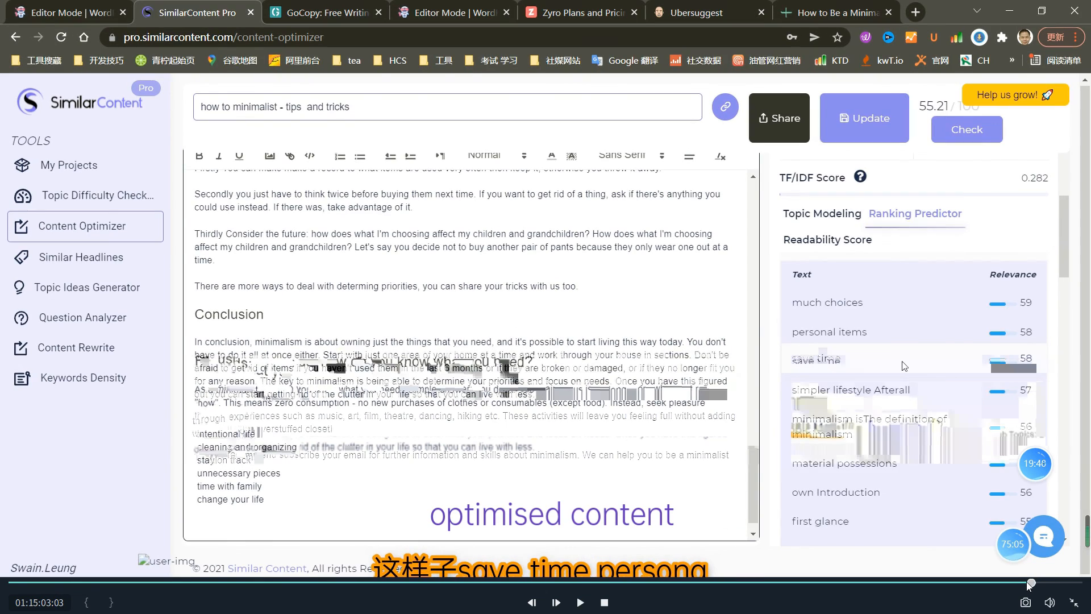
{"action": "left_click", "coordinate": [1029, 582]}
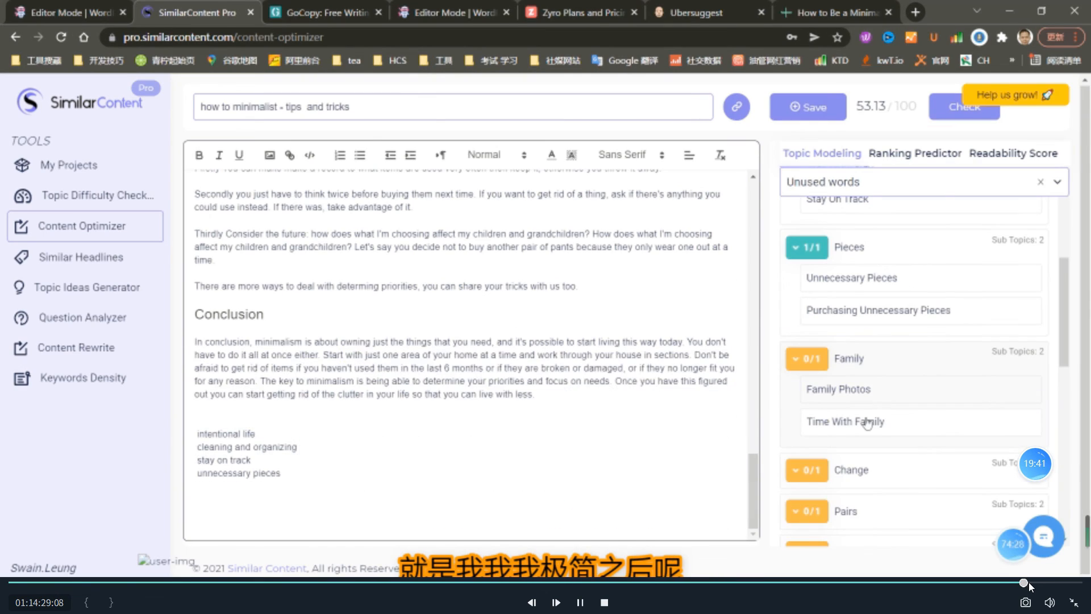
{"action": "left_click", "coordinate": [1030, 581]}
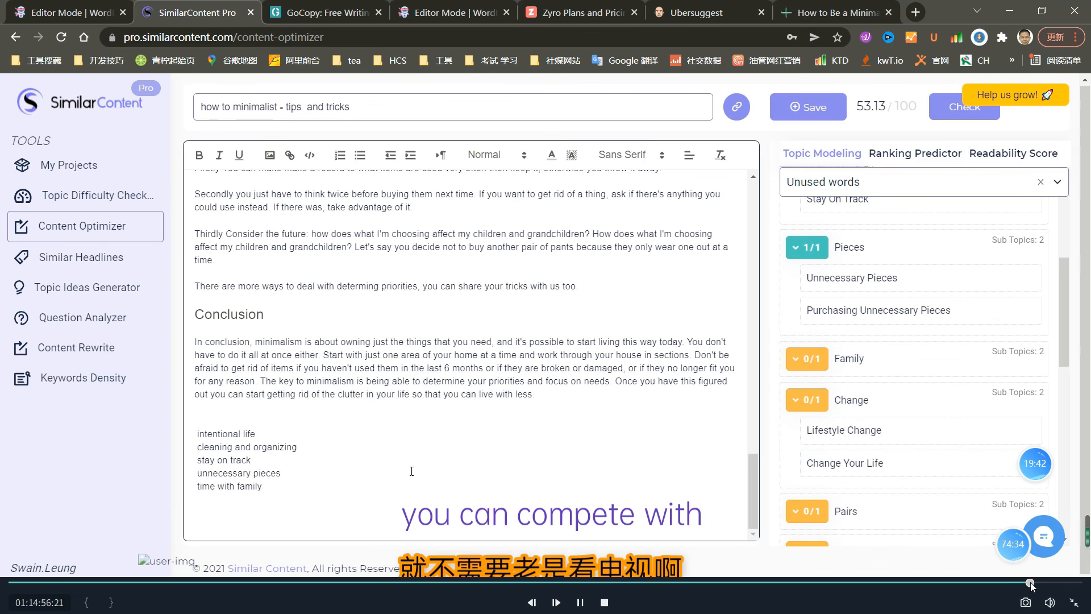